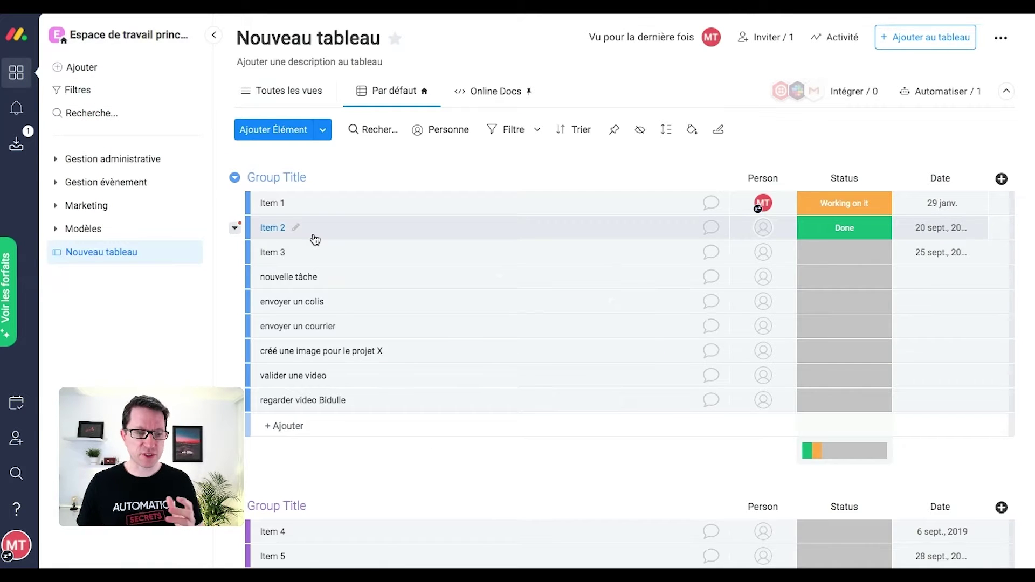
Step: Delete the six items from "nouvelle tâche" to "regarder video Bidulle" in the first group
{"action": "left_click", "coordinate": [256, 277]}
{"action": "left_click", "coordinate": [256, 302]}
{"action": "left_click", "coordinate": [255, 326]}
{"action": "left_click", "coordinate": [256, 351]}
{"action": "left_click", "coordinate": [256, 375]}
{"action": "left_click", "coordinate": [256, 401]}
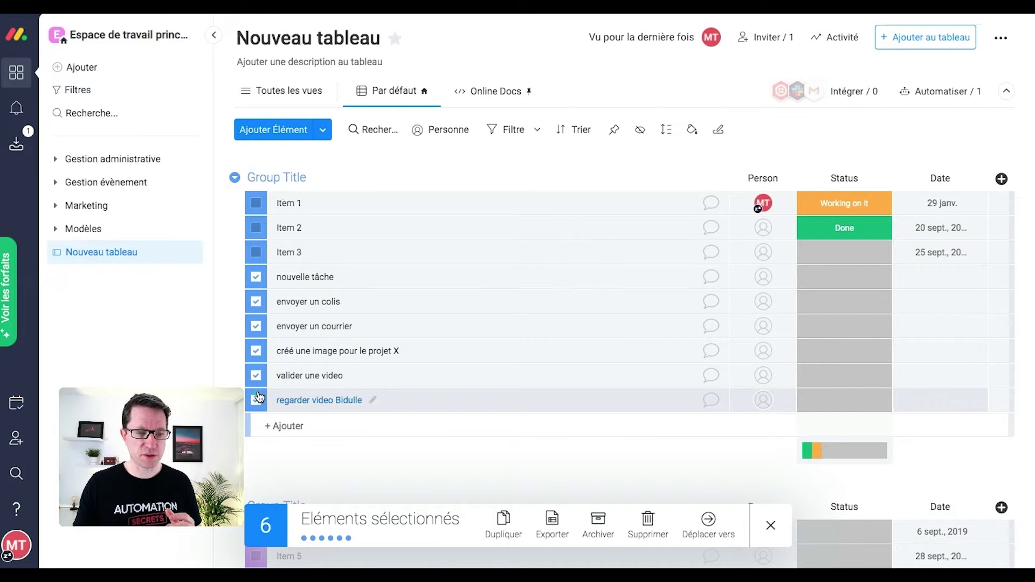
{"action": "left_click", "coordinate": [649, 521]}
{"action": "left_click", "coordinate": [695, 116]}
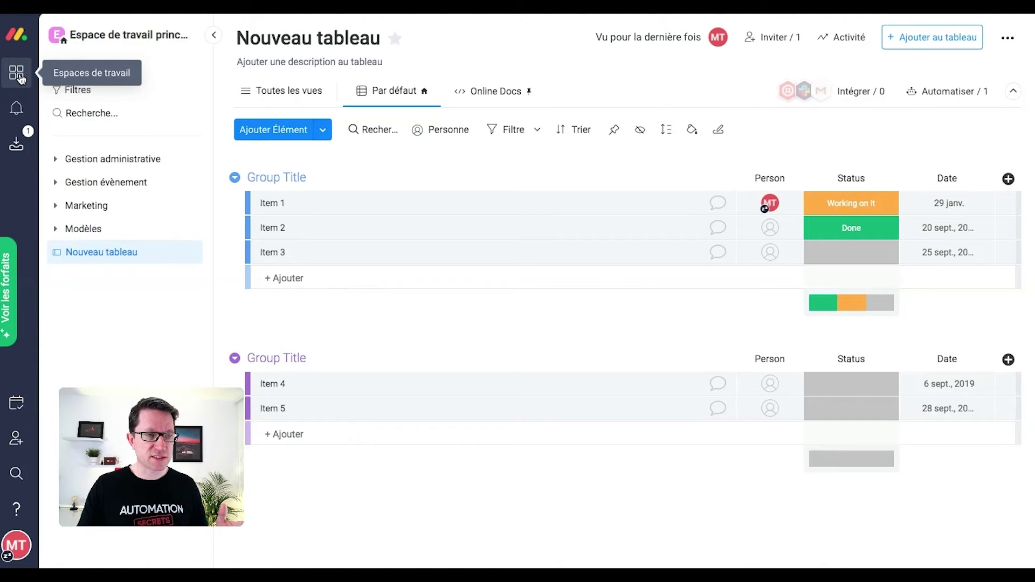
{"action": "left_click", "coordinate": [214, 35]}
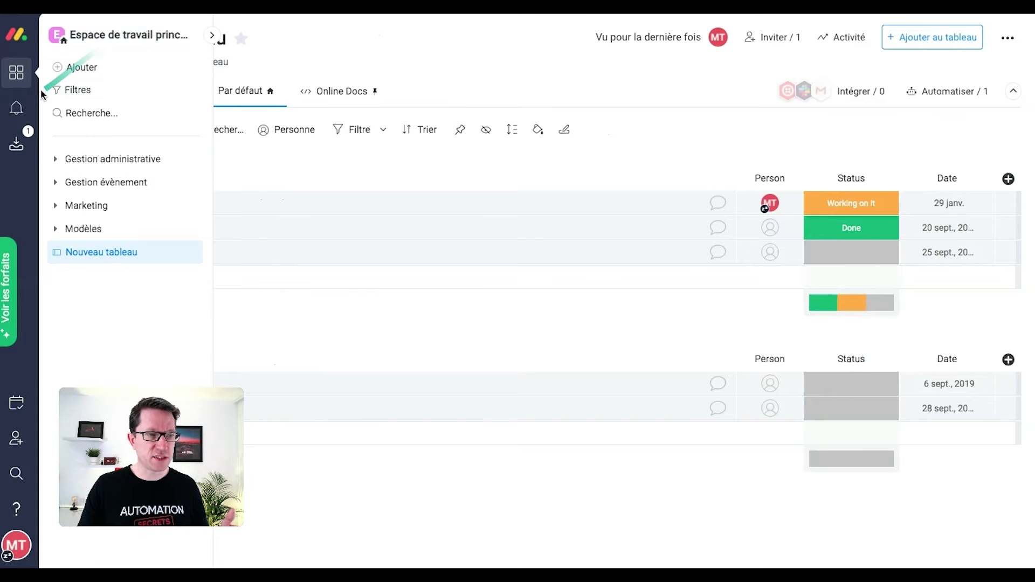
{"action": "left_click", "coordinate": [57, 35]}
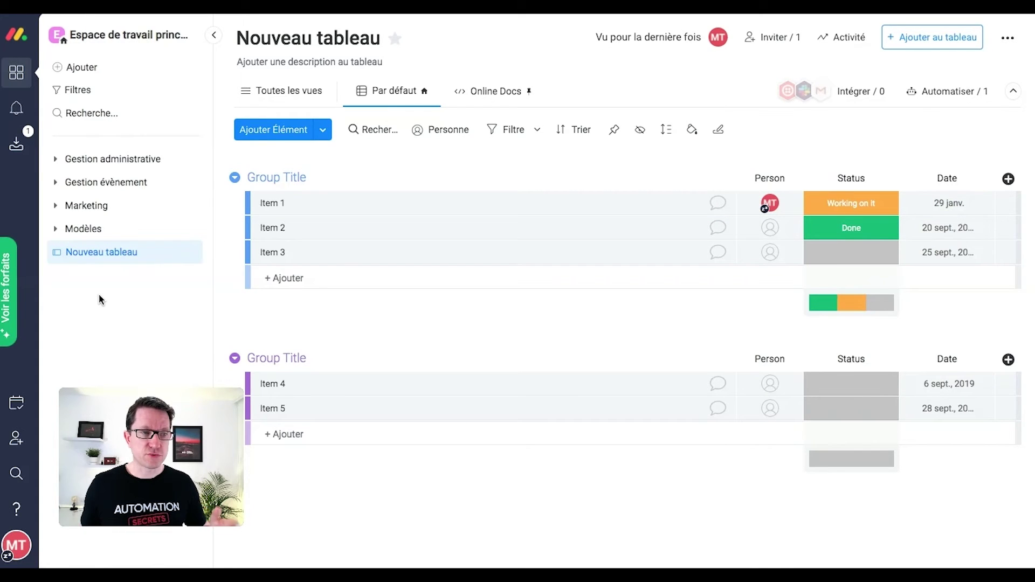
Step: Open the full template centre for adding to the workspace, browse its categories and recommended templates, and close it
{"action": "left_click", "coordinate": [84, 74]}
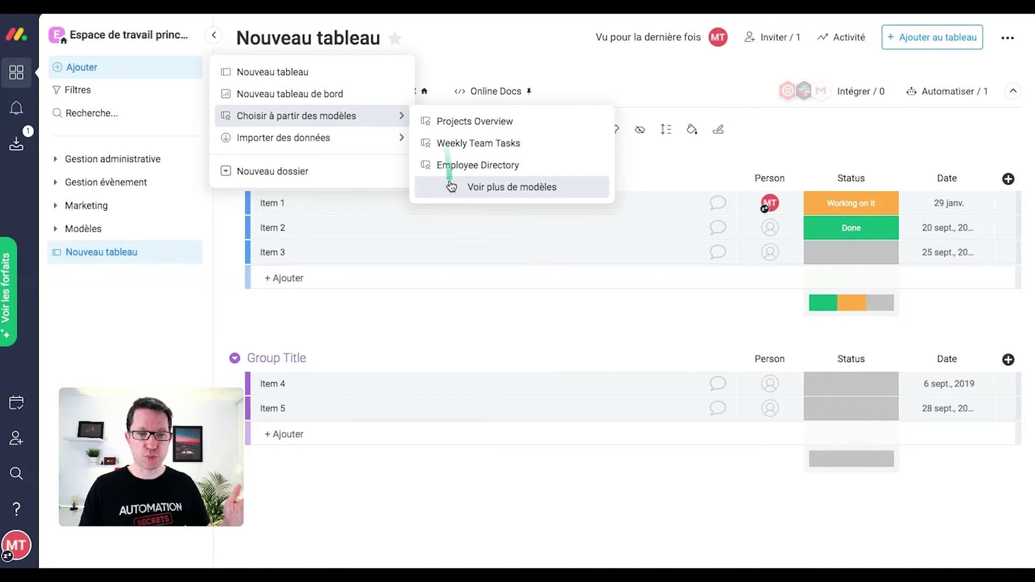
{"action": "left_click", "coordinate": [292, 174]}
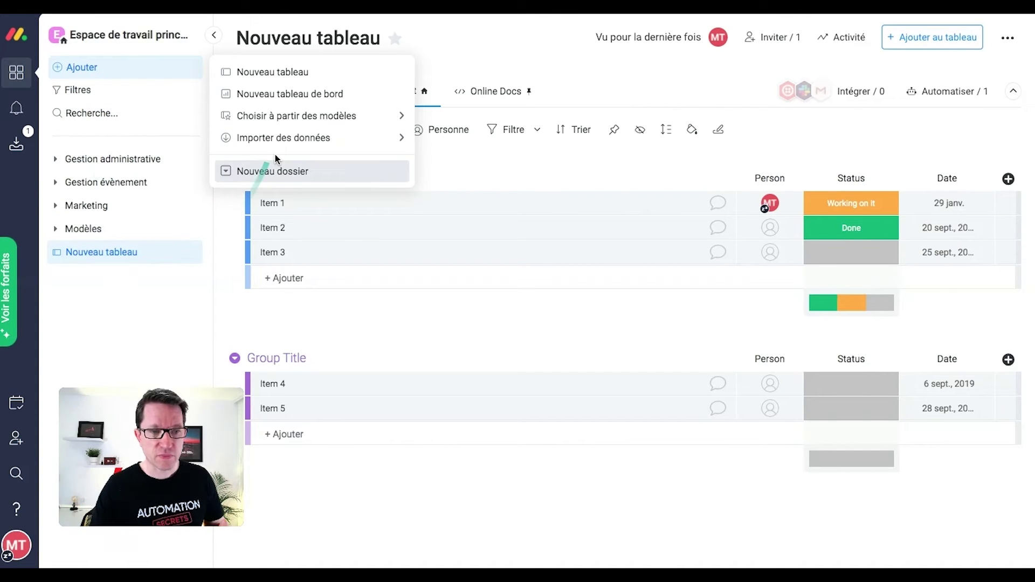
{"action": "mouse_move", "coordinate": [301, 119]}
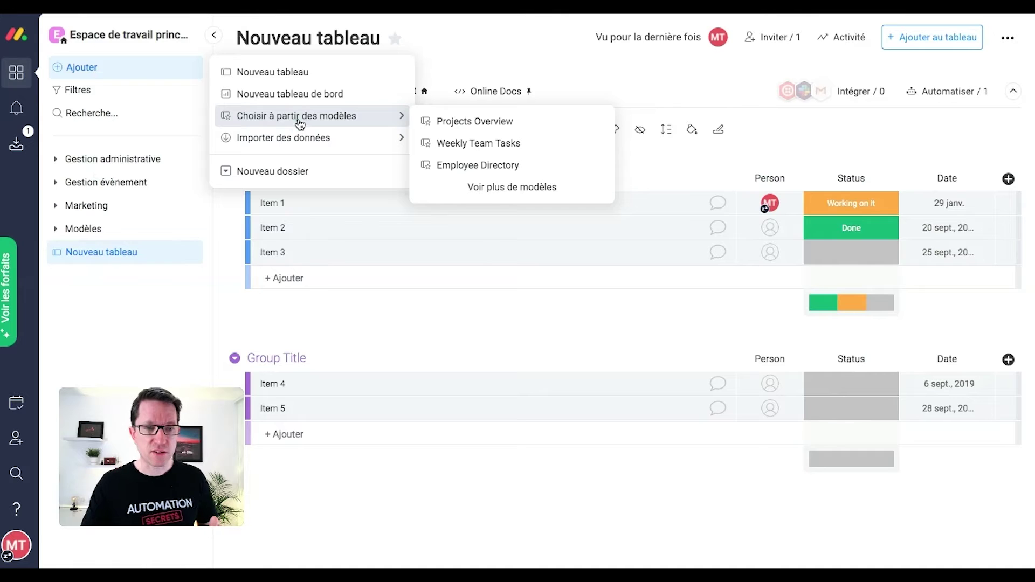
{"action": "left_click", "coordinate": [488, 198]}
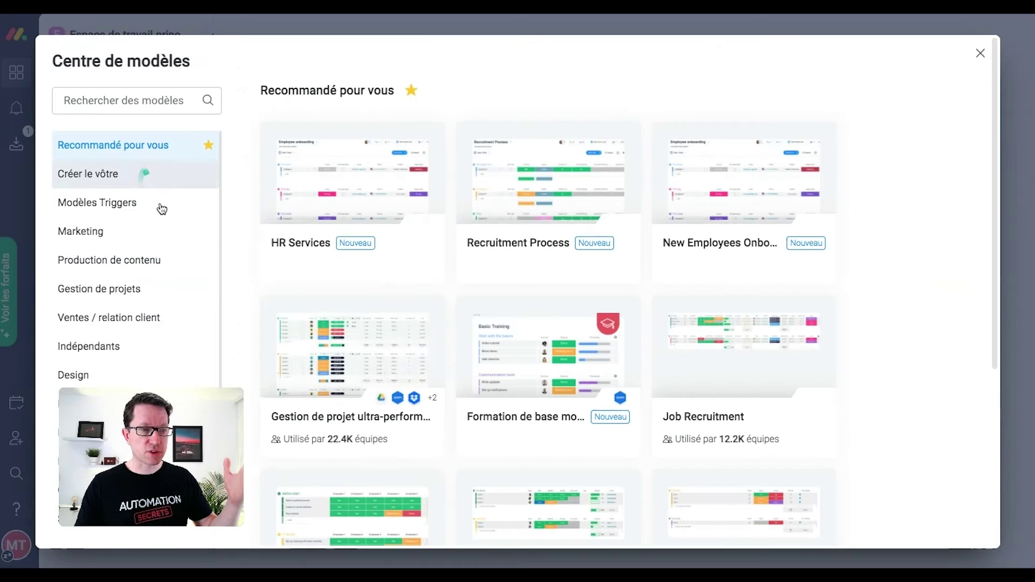
{"action": "scroll", "coordinate": [135, 334], "scroll_direction": "down", "scroll_amount": 3}
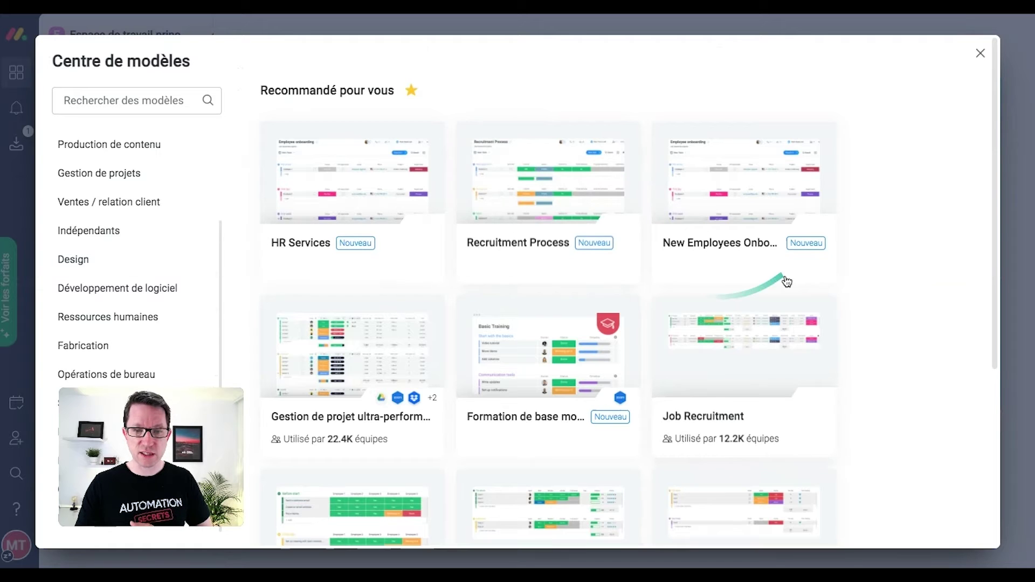
{"action": "mouse_move", "coordinate": [353, 264]}
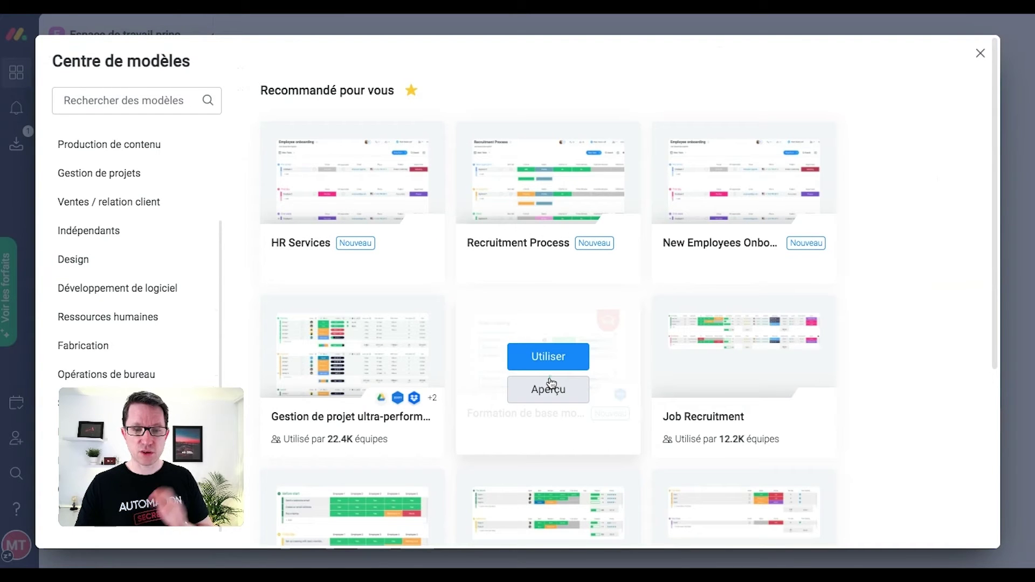
{"action": "mouse_move", "coordinate": [544, 186]}
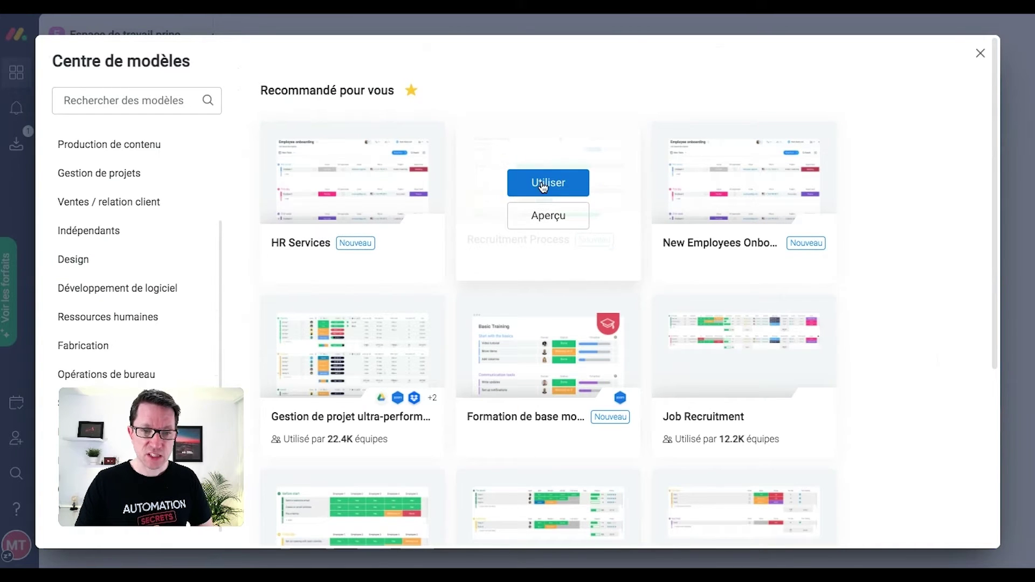
{"action": "left_click", "coordinate": [981, 56]}
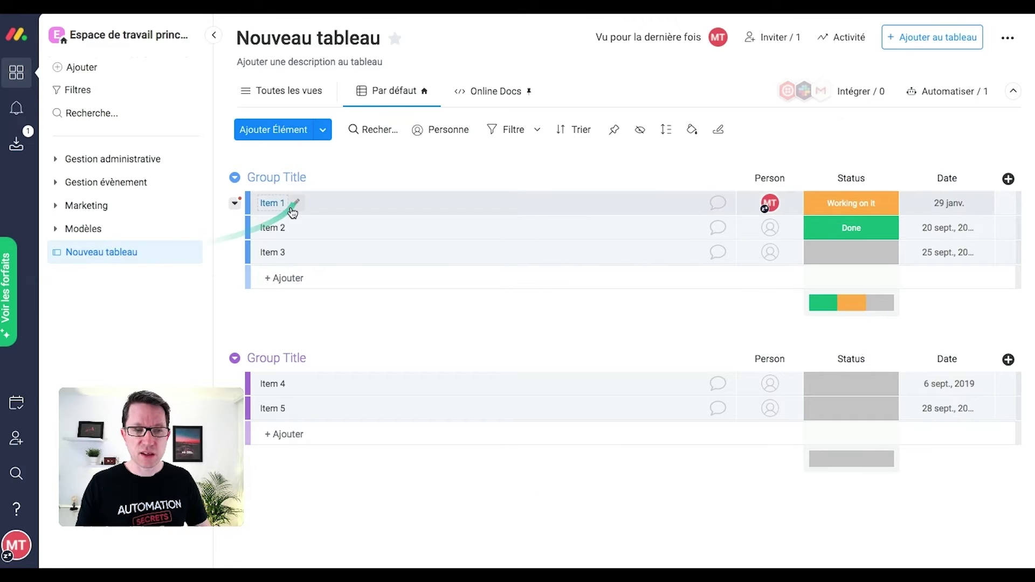
Step: Rename the first group of the board "Plan marketing"
{"action": "left_click", "coordinate": [295, 277]}
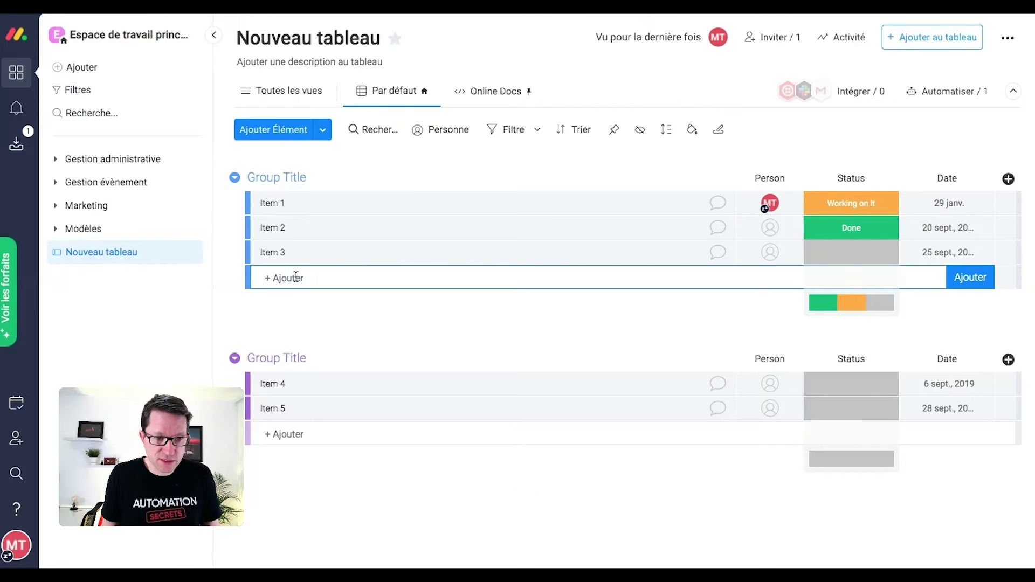
{"action": "left_click", "coordinate": [279, 177]}
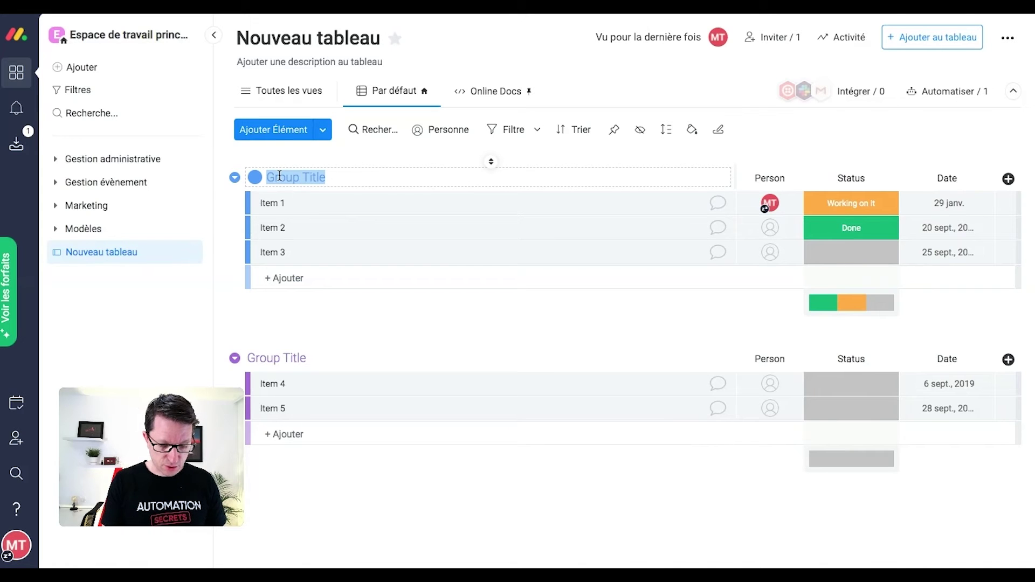
{"action": "type", "text": "marke"}
{"action": "key", "text": "BackSpace"}
{"action": "key", "text": "BackSpace"}
{"action": "key", "text": "BackSpace"}
{"action": "key", "text": "BackSpace"}
{"action": "key", "text": "BackSpace"}
{"action": "type", "text": "Plan marketing"}
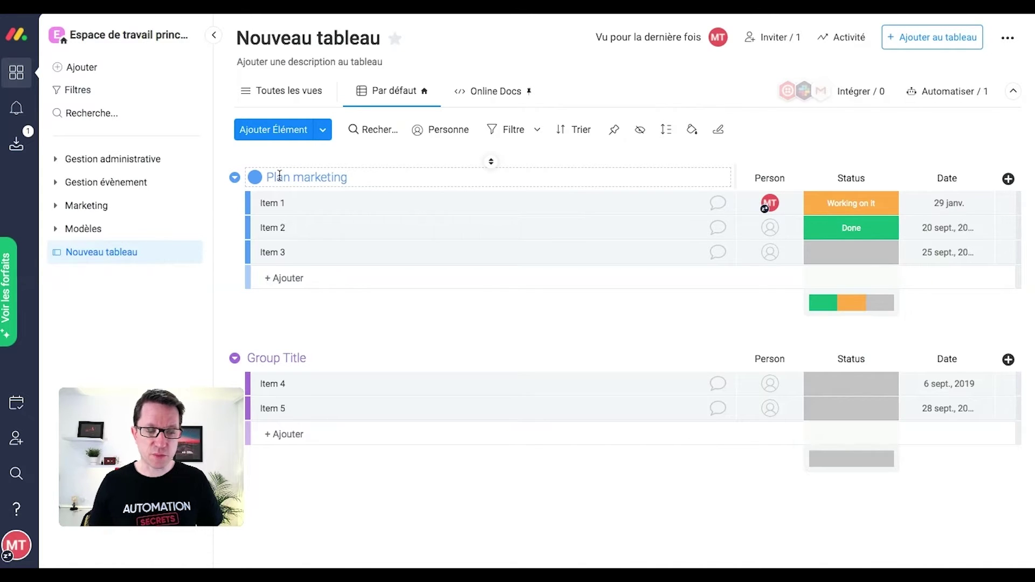
Step: Add the items "définir le plan sur Instagram" and "définir le plan global" to the Plan marketing group
{"action": "left_click", "coordinate": [294, 277]}
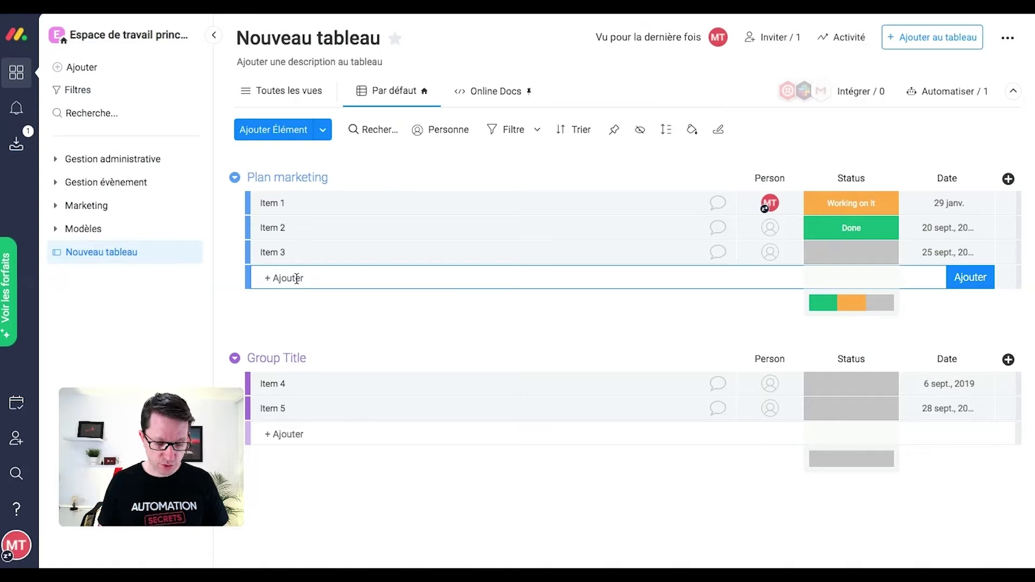
{"action": "type", "text": "définir"}
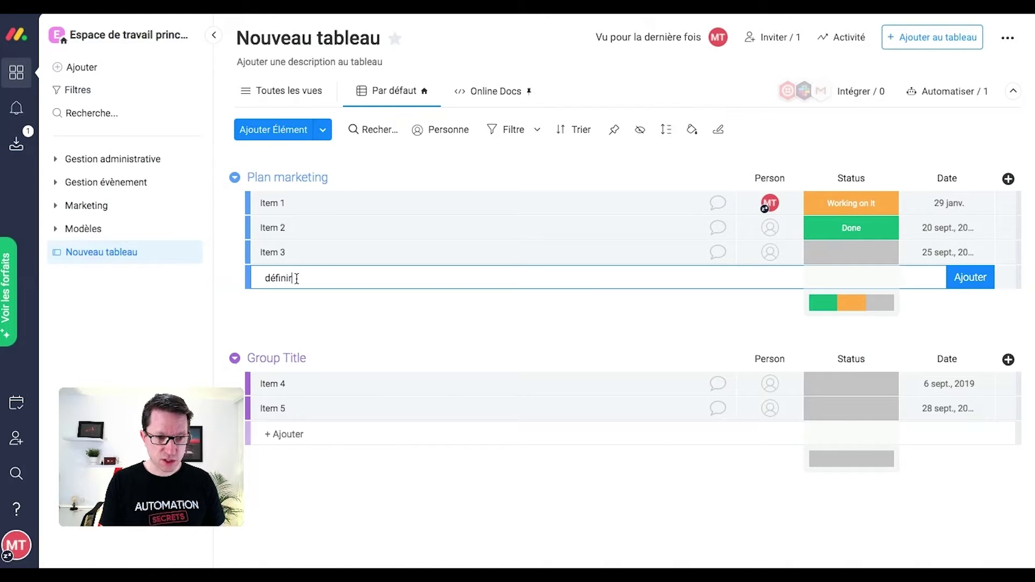
{"action": "type", "text": " le plan sur Instagram"}
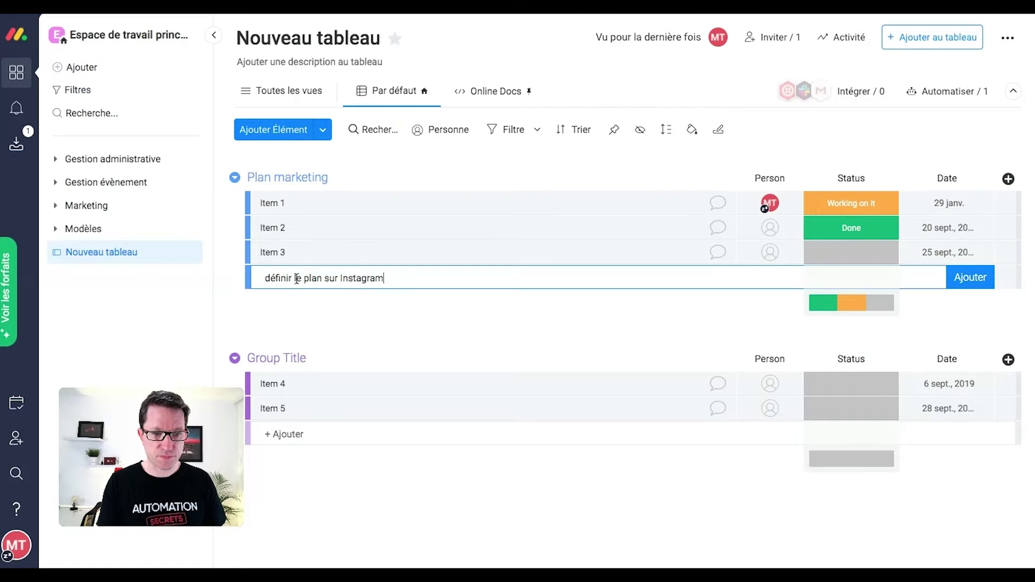
{"action": "key", "text": "Return"}
{"action": "type", "text": "définir le plan global"}
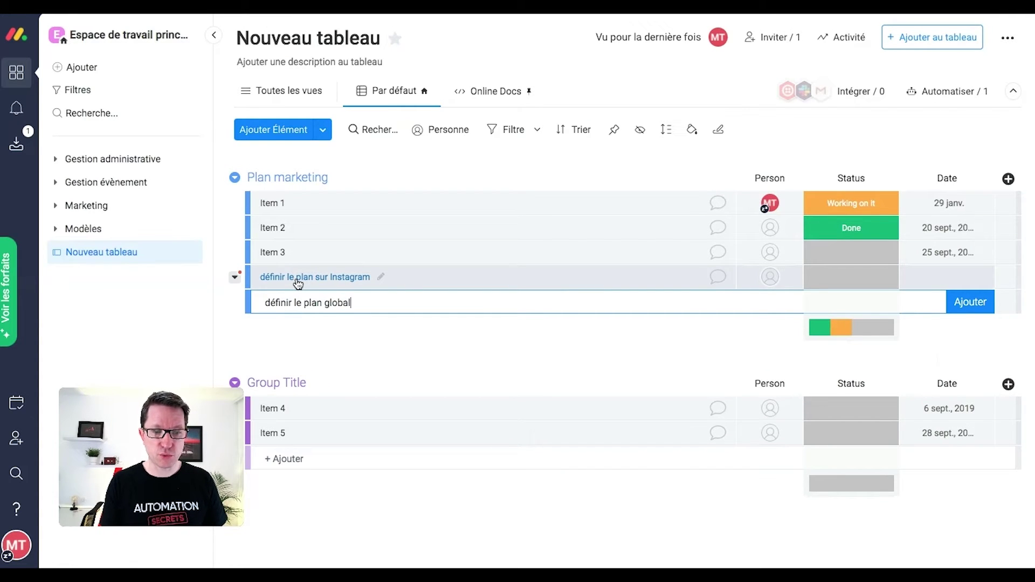
{"action": "key", "text": "Return"}
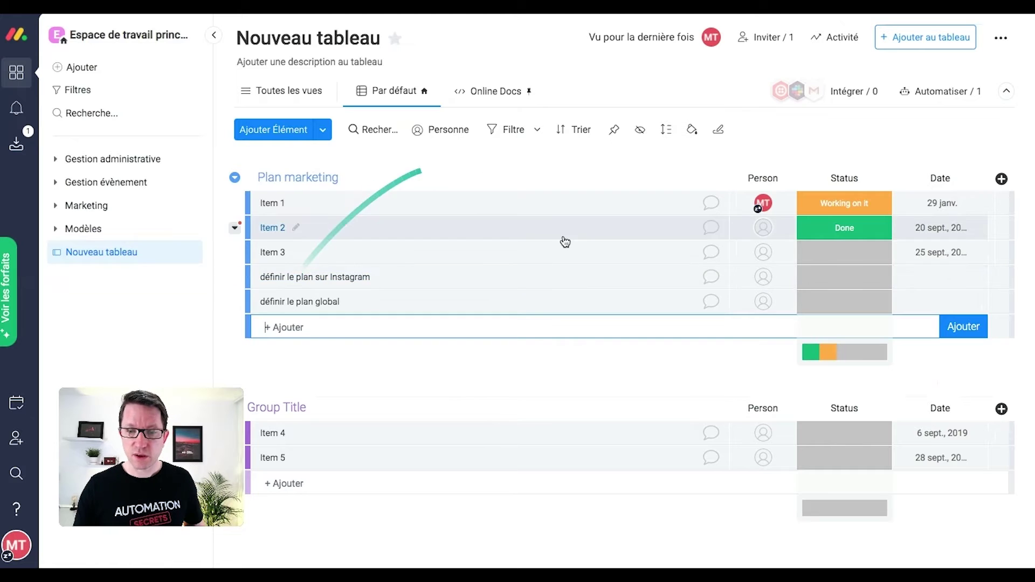
Step: Assign Monday Triggers to the "définir le plan sur Instagram" item
{"action": "left_click", "coordinate": [768, 277]}
{"action": "left_click", "coordinate": [781, 337]}
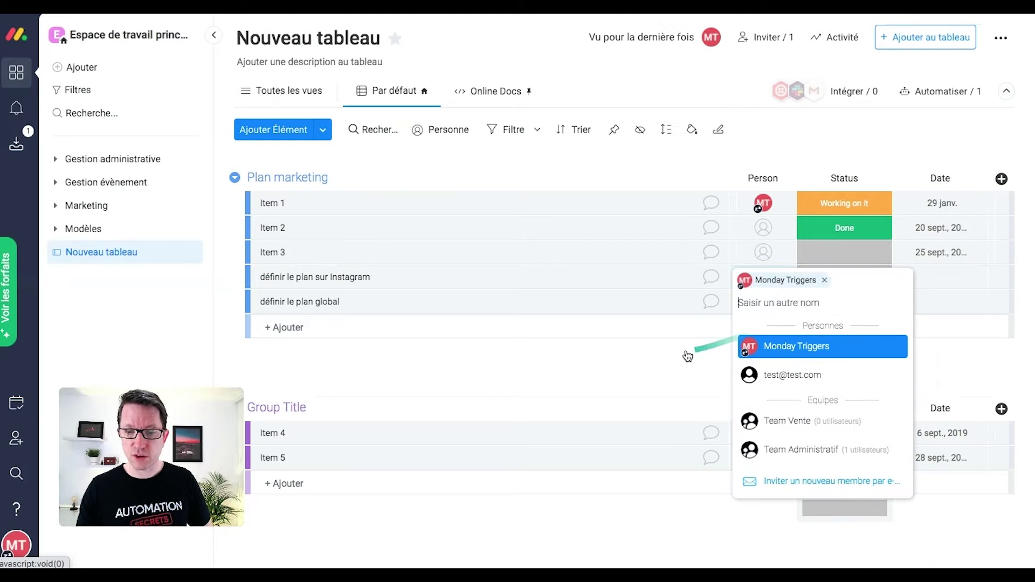
{"action": "left_click", "coordinate": [649, 361]}
Step: Edit the status labels and rename "Working on it" to "en cour"
{"action": "left_click", "coordinate": [839, 281]}
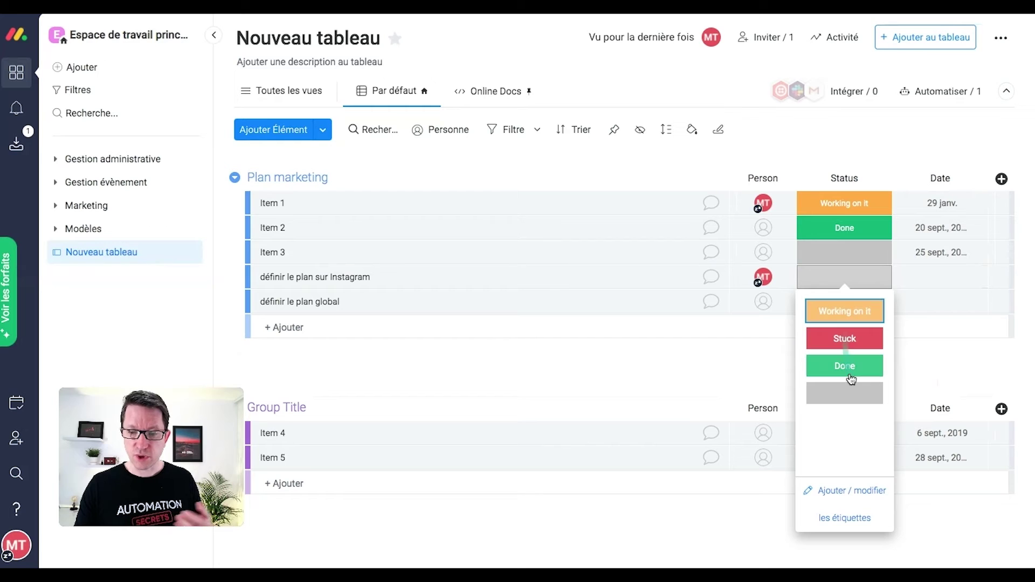
{"action": "left_click", "coordinate": [848, 507]}
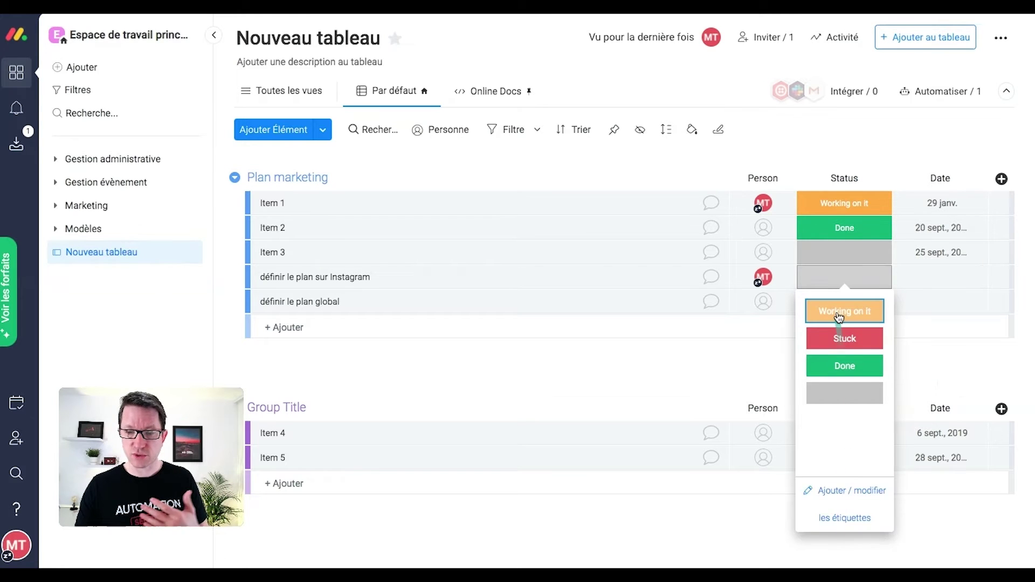
{"action": "left_click", "coordinate": [843, 514]}
{"action": "scroll", "coordinate": [843, 510], "scroll_direction": "down", "scroll_amount": 2}
{"action": "left_click", "coordinate": [842, 208]}
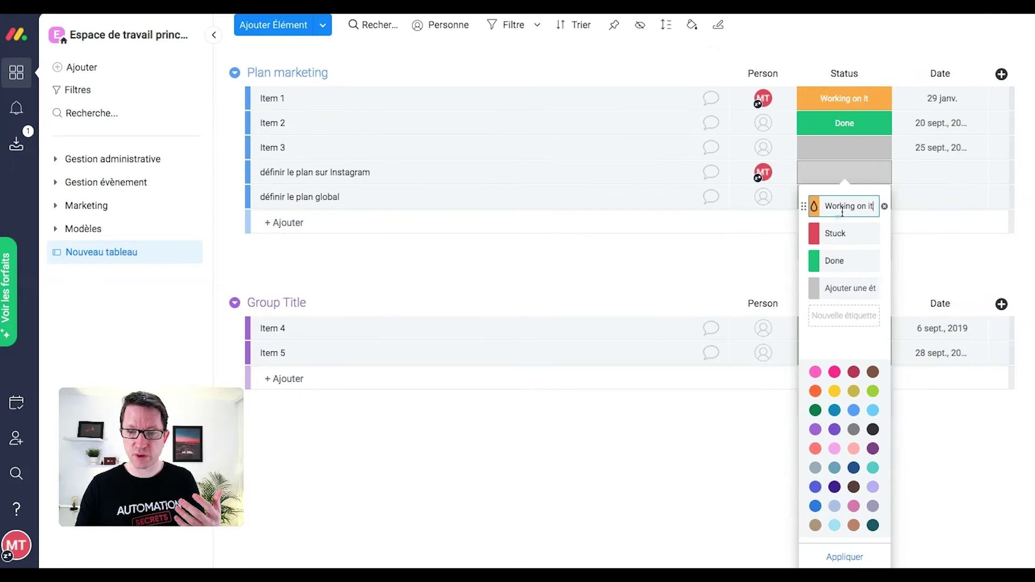
{"action": "key", "text": "ctrl+a"}
{"action": "key", "text": "BackSpace"}
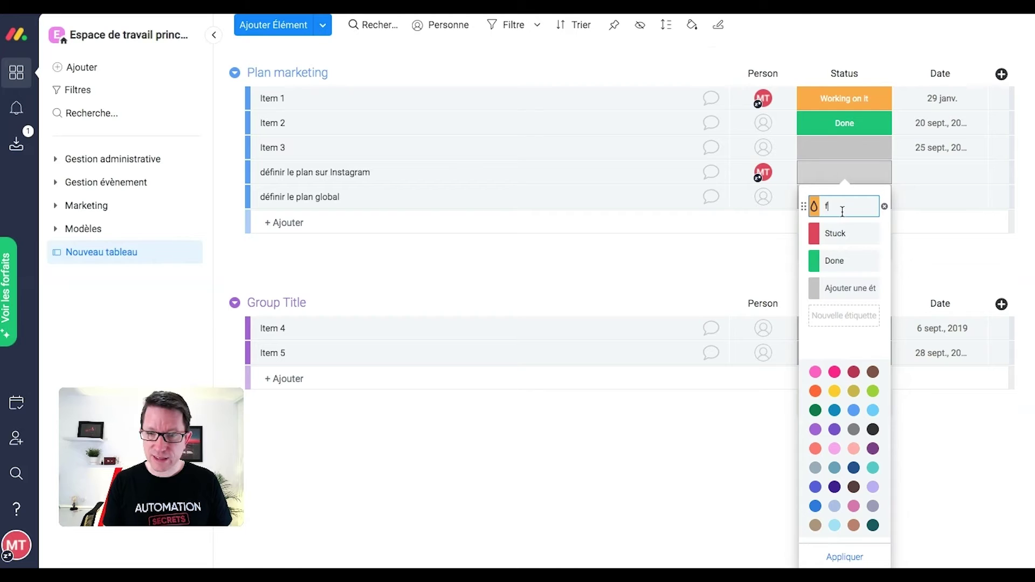
{"action": "type", "text": "en cour"}
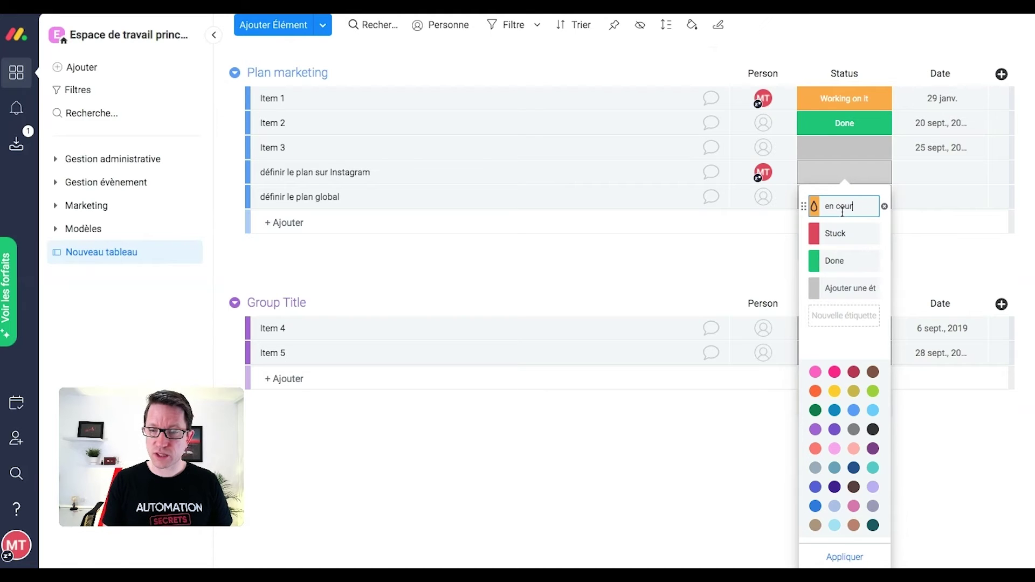
{"action": "key", "text": "Return"}
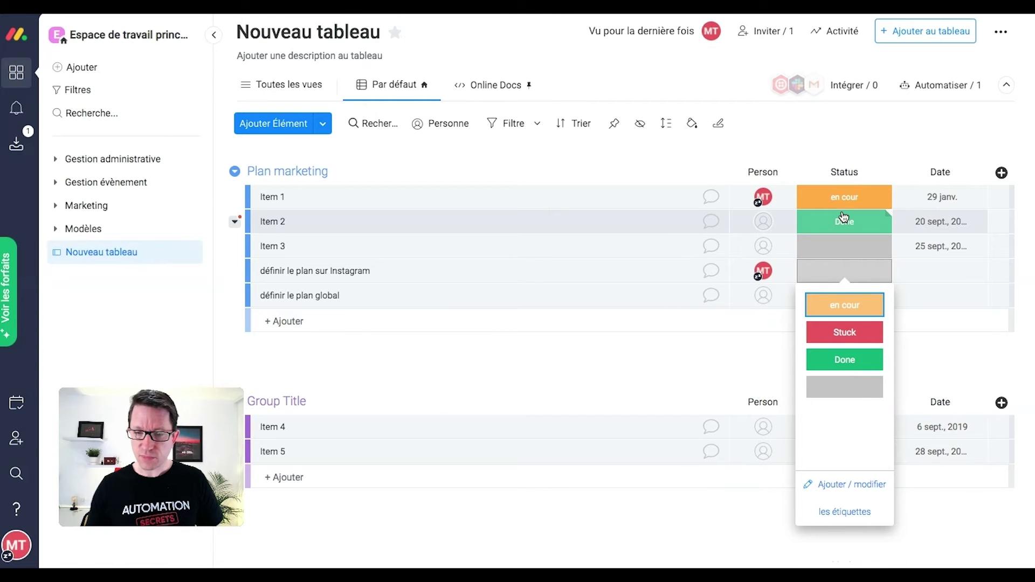
Step: Correct the orange status label to "en cours" and apply it to the "définir le plan sur Instagram" item
{"action": "left_click", "coordinate": [854, 485]}
{"action": "left_click", "coordinate": [859, 208]}
{"action": "type", "text": "s"}
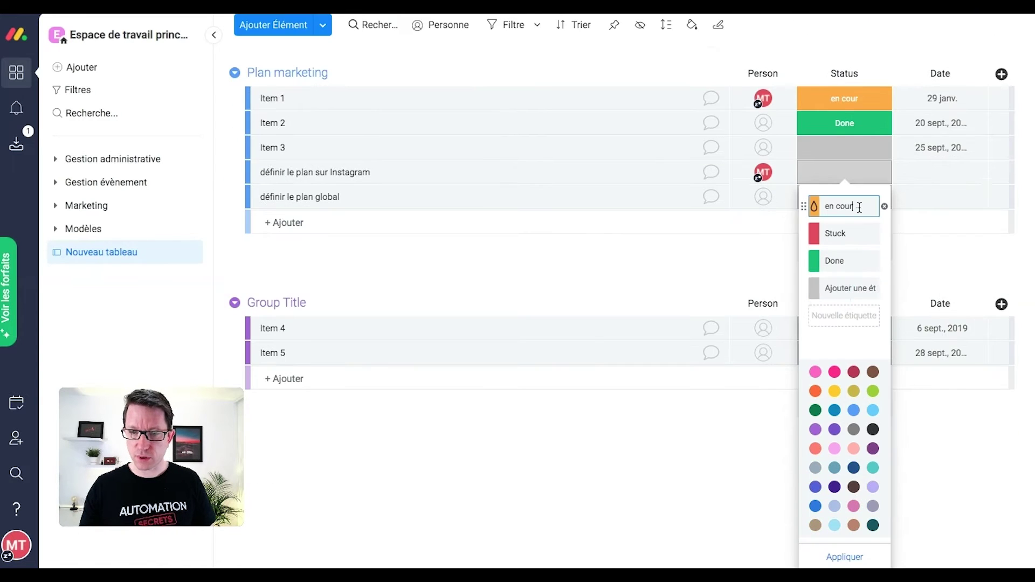
{"action": "left_click", "coordinate": [844, 558]}
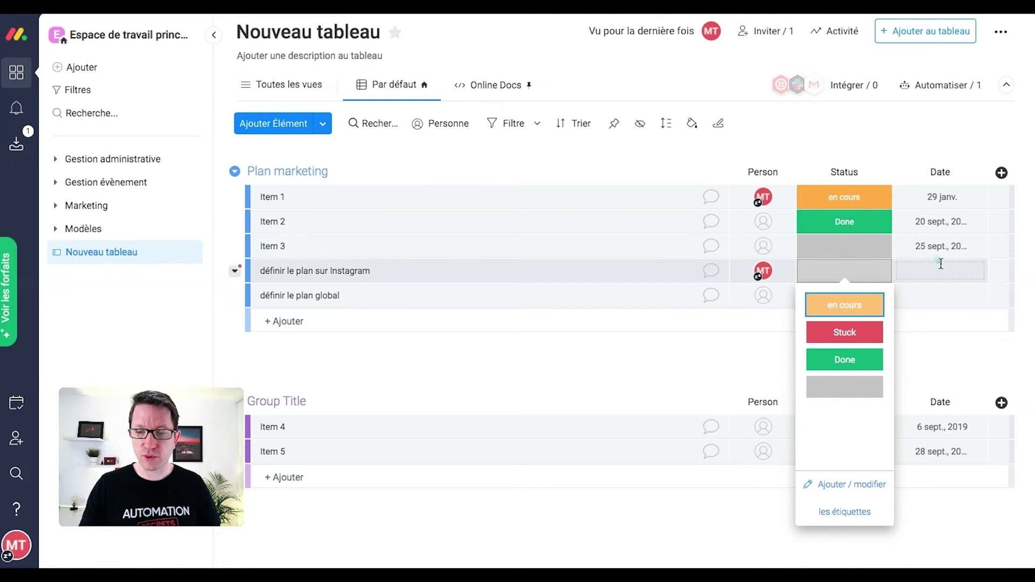
{"action": "left_click", "coordinate": [856, 306]}
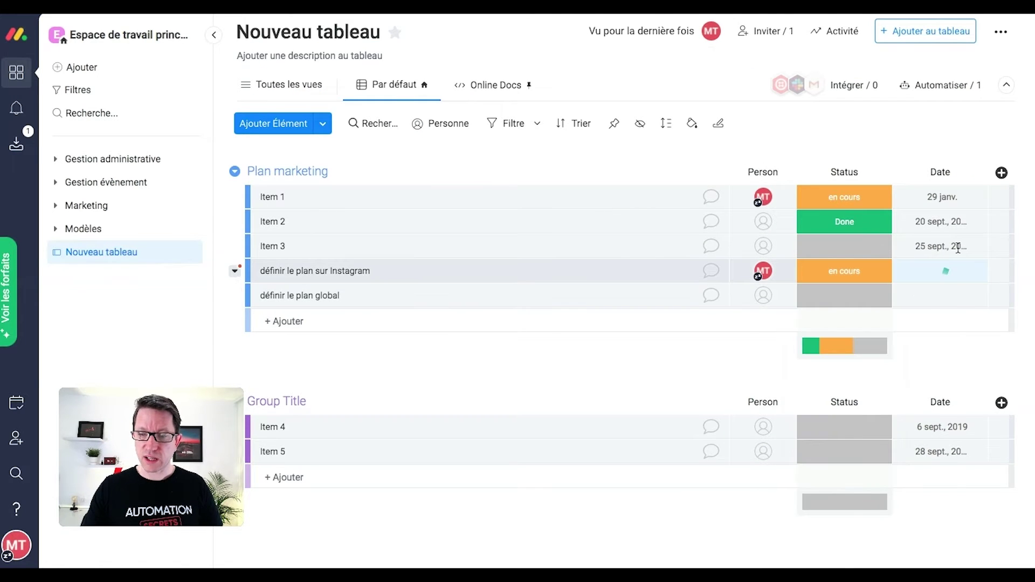
Step: Add a Chiffres column to the board and rename it "Budget"
{"action": "left_click", "coordinate": [943, 271]}
{"action": "left_click", "coordinate": [1001, 173]}
{"action": "left_click", "coordinate": [1001, 173]}
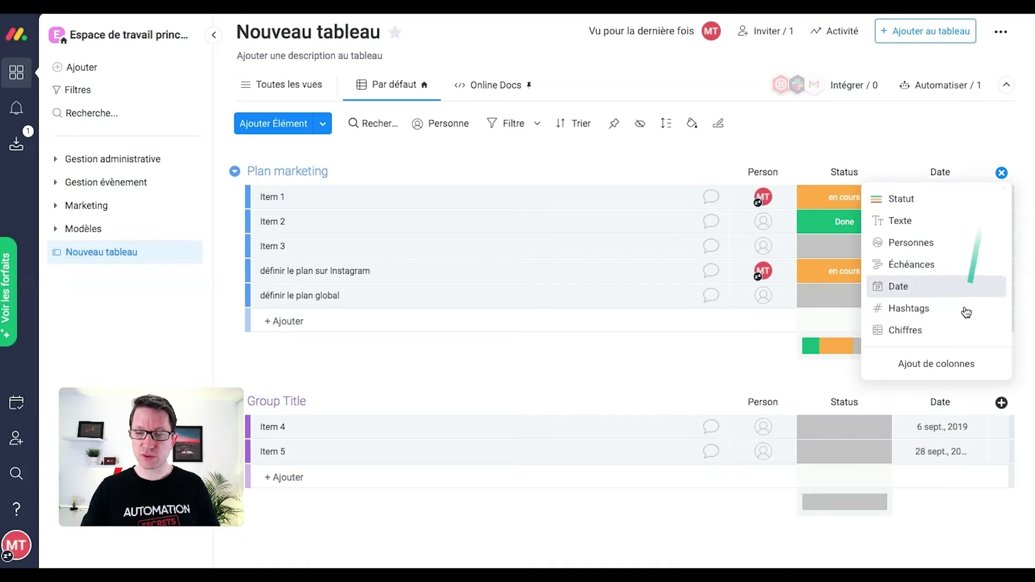
{"action": "left_click", "coordinate": [944, 337]}
{"action": "left_click", "coordinate": [929, 197]}
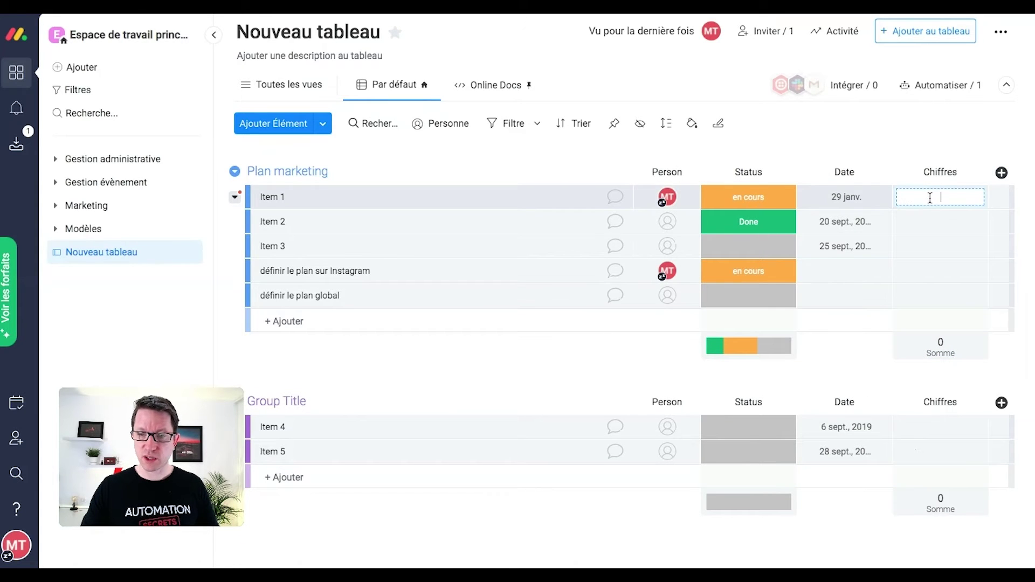
{"action": "left_click", "coordinate": [930, 265]}
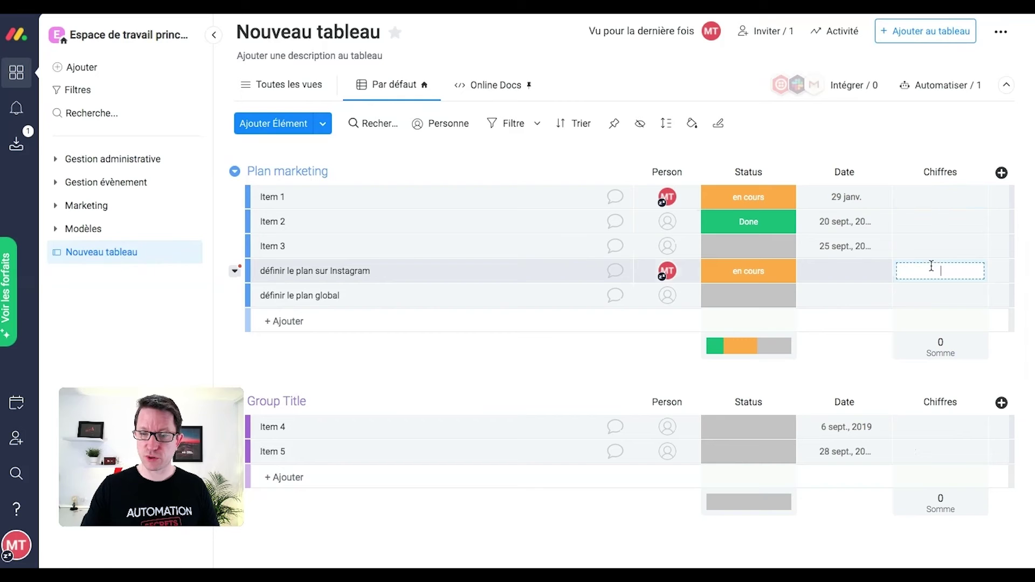
{"action": "left_click", "coordinate": [937, 171]}
{"action": "type", "text": "Budget"}
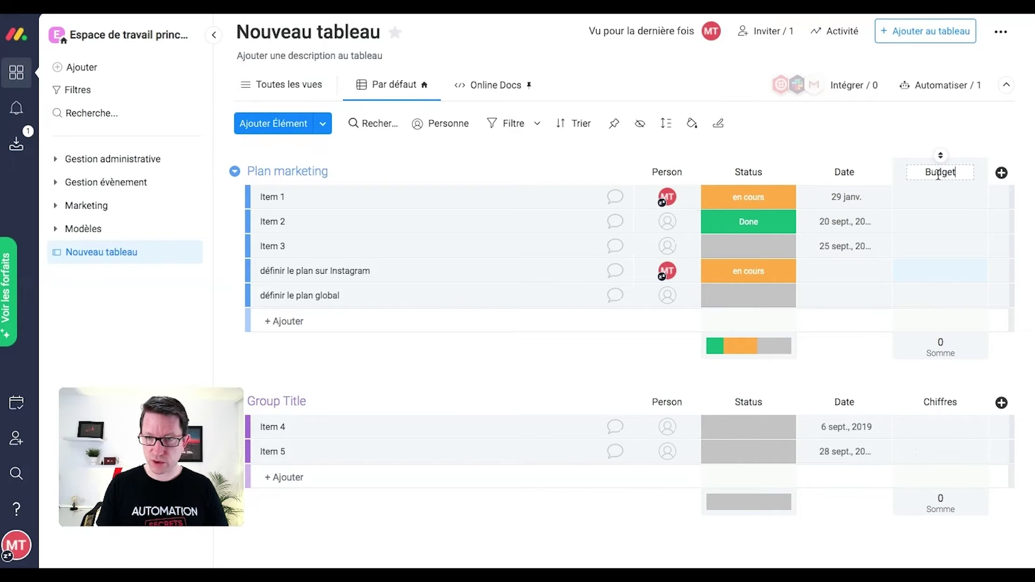
Step: Set the budget of the "définir le plan sur Instagram" item to 5000
{"action": "left_click", "coordinate": [942, 268]}
{"action": "type", "text": "5000"}
{"action": "key", "text": "Return"}
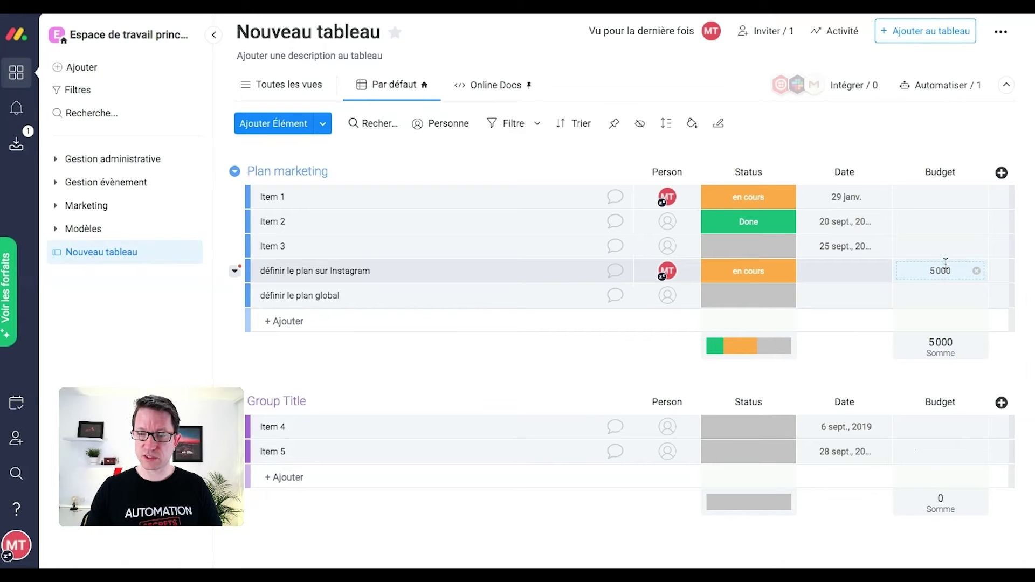
Step: Set the Budget column's unit to € and place the symbol after the amount
{"action": "left_click", "coordinate": [950, 354]}
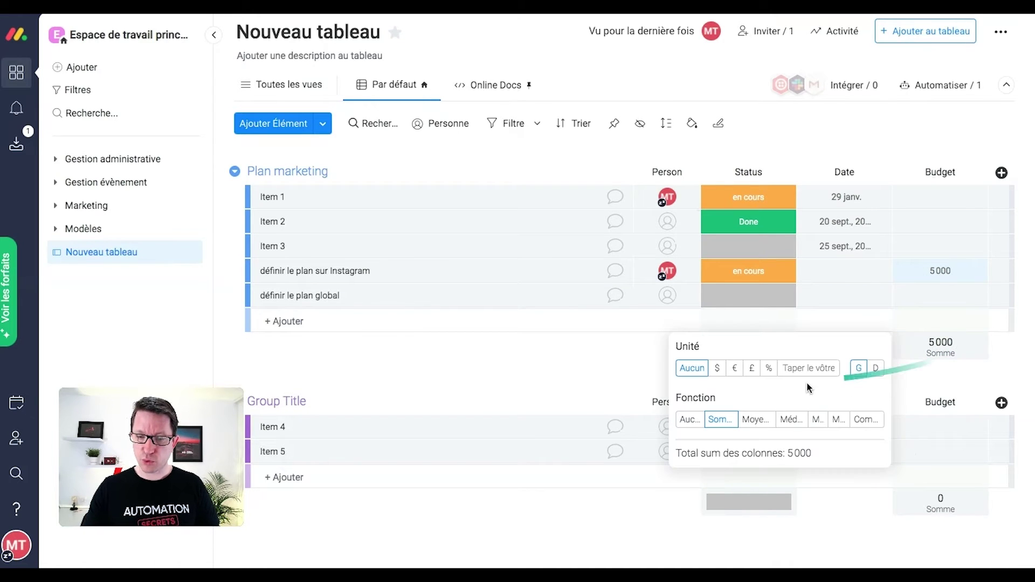
{"action": "left_click", "coordinate": [737, 368]}
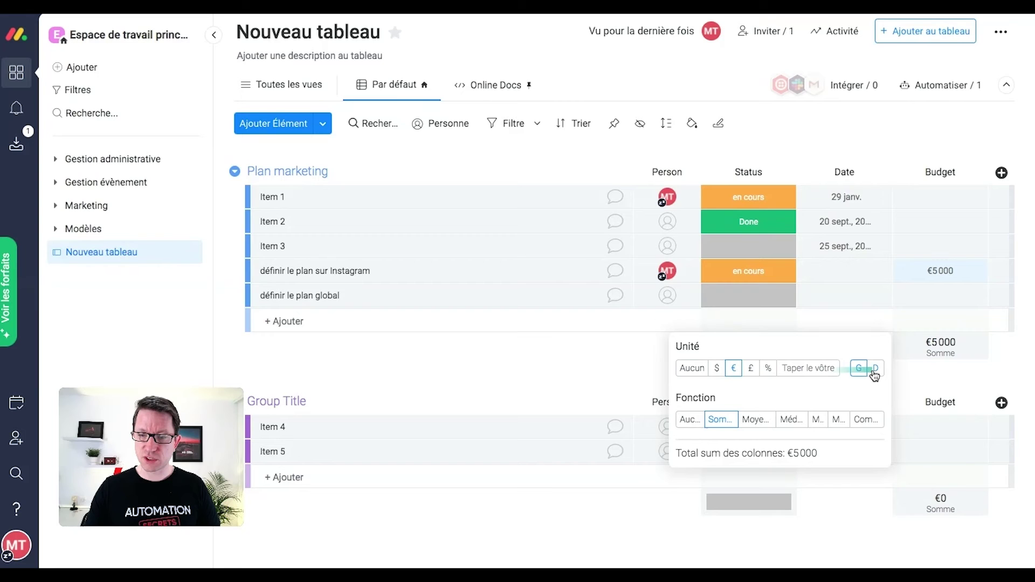
{"action": "left_click", "coordinate": [873, 370]}
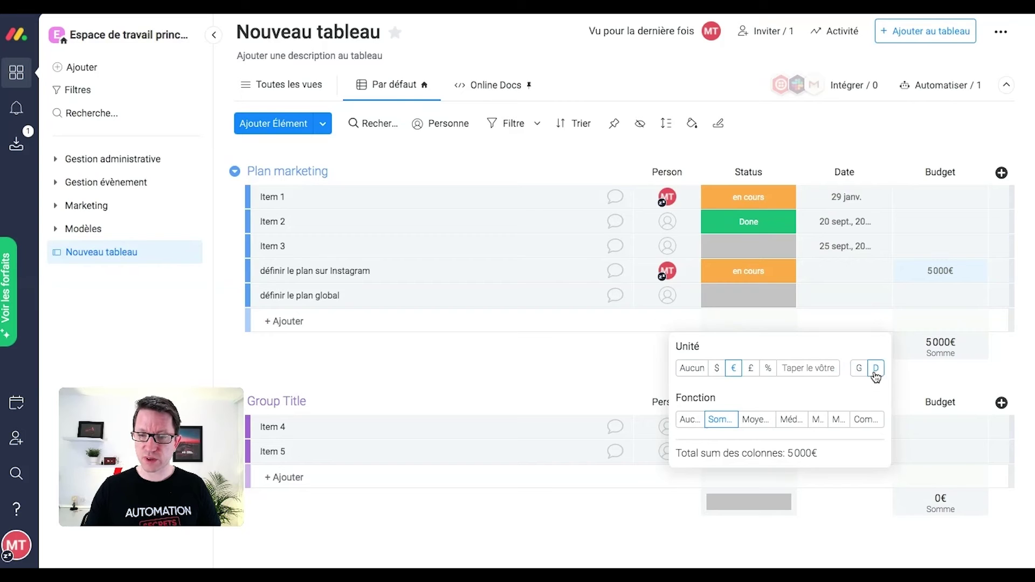
{"action": "left_click", "coordinate": [591, 370]}
Step: Set the budget of the "définir le plan global" item to 1000
{"action": "left_click", "coordinate": [954, 293]}
{"action": "type", "text": "1 000"}
{"action": "key", "text": "Return"}
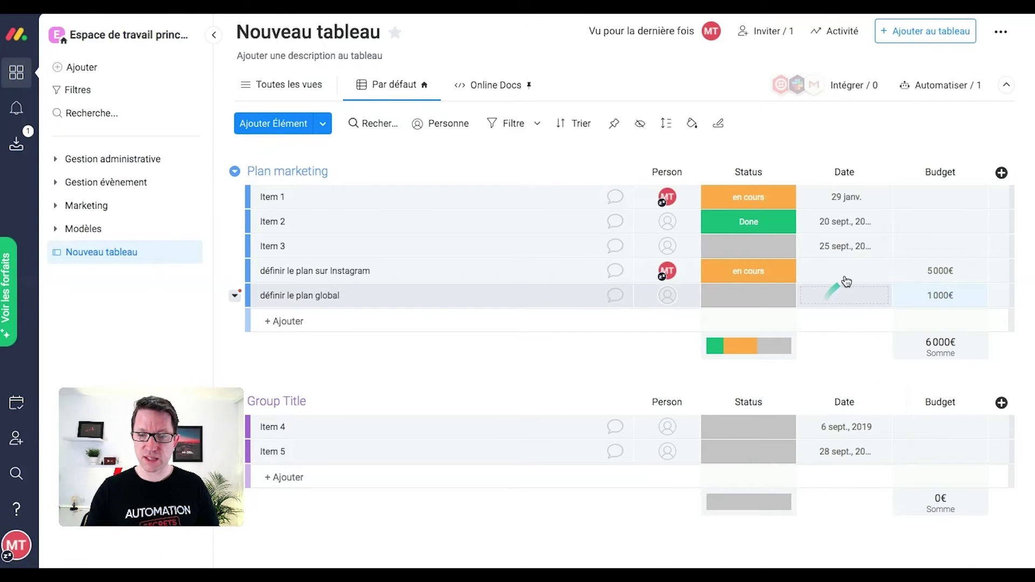
Step: Set the date of both the "définir le plan sur Instagram" and "définir le plan global" items to 31 January 2021
{"action": "left_click", "coordinate": [844, 271]}
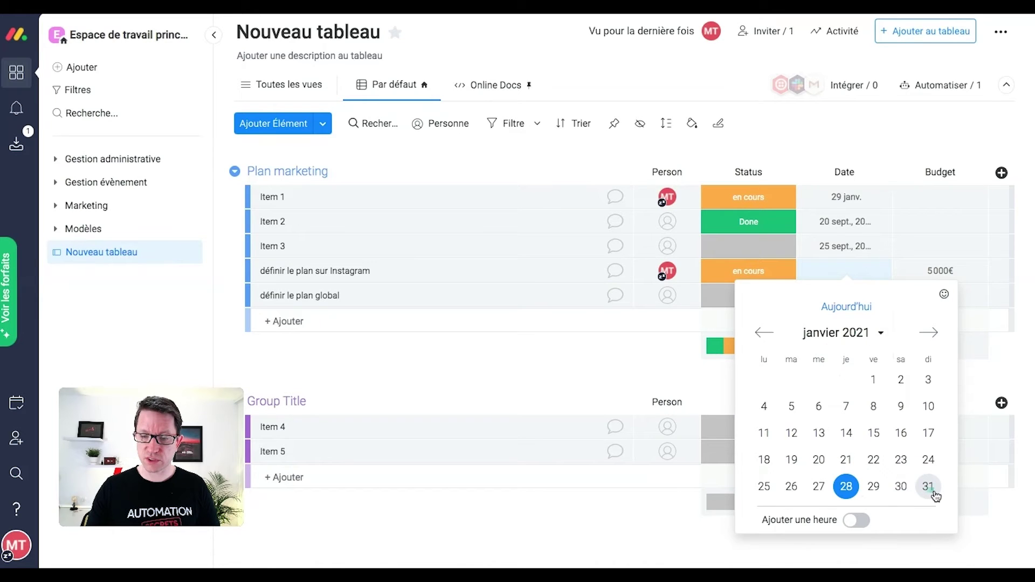
{"action": "left_click", "coordinate": [928, 487]}
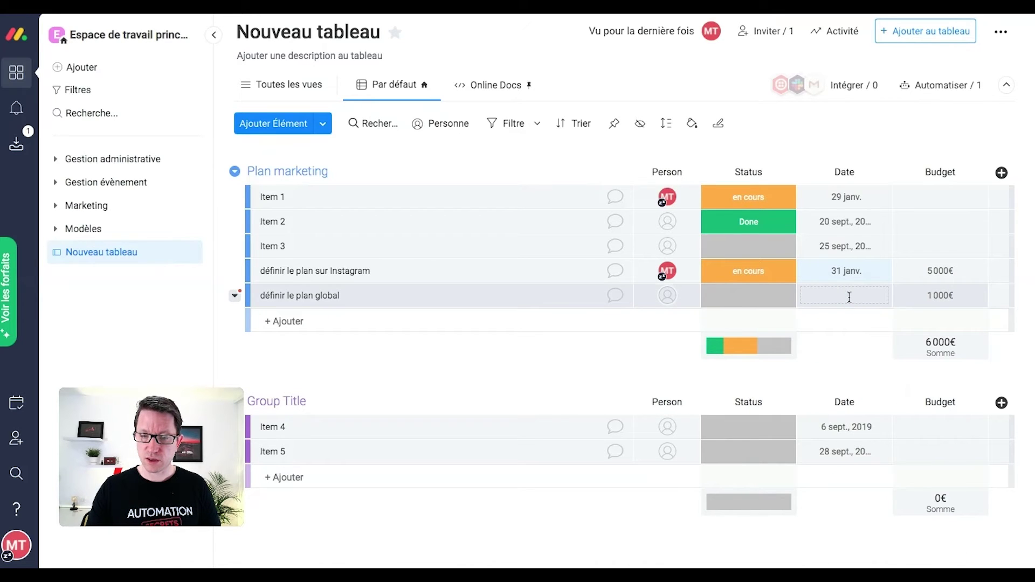
{"action": "left_click", "coordinate": [849, 297]}
{"action": "left_click", "coordinate": [931, 511]}
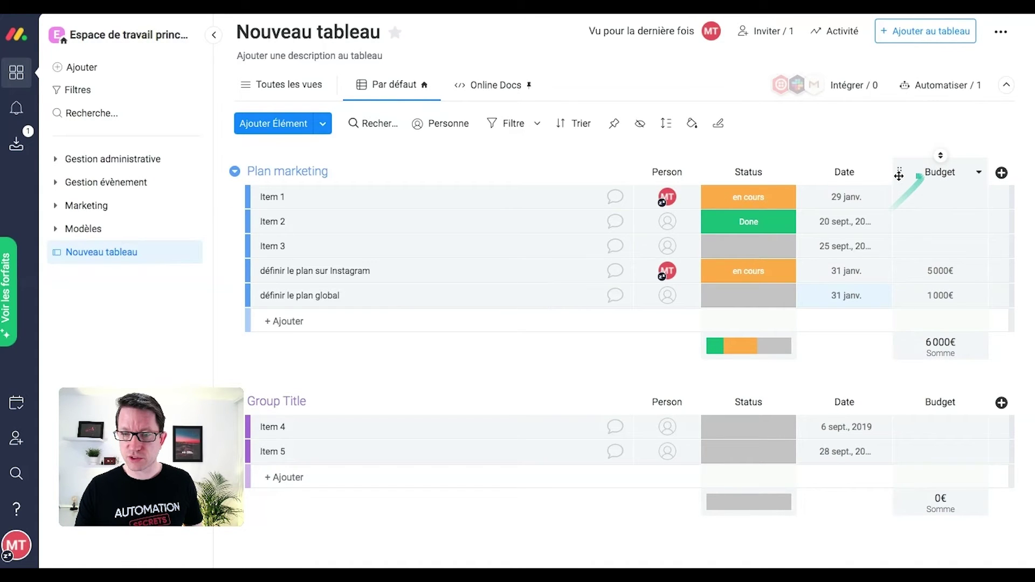
Step: Move the Budget column ahead of the Person column, and add a Personnes and a Texte column to the board
{"action": "left_click_drag", "start_coordinate": [899, 174], "coordinate": [692, 172]}
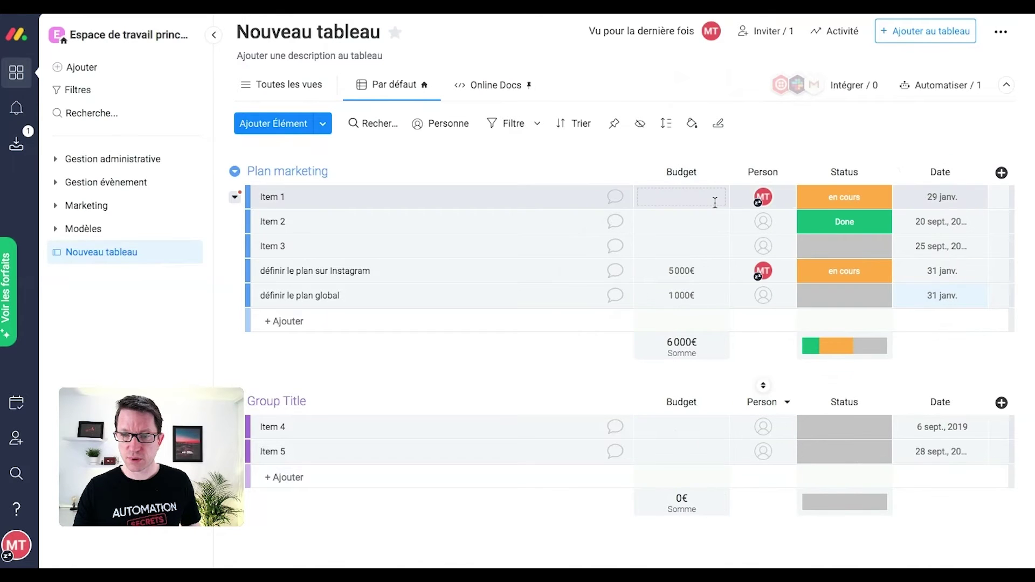
{"action": "left_click", "coordinate": [1000, 173]}
{"action": "left_click", "coordinate": [929, 245]}
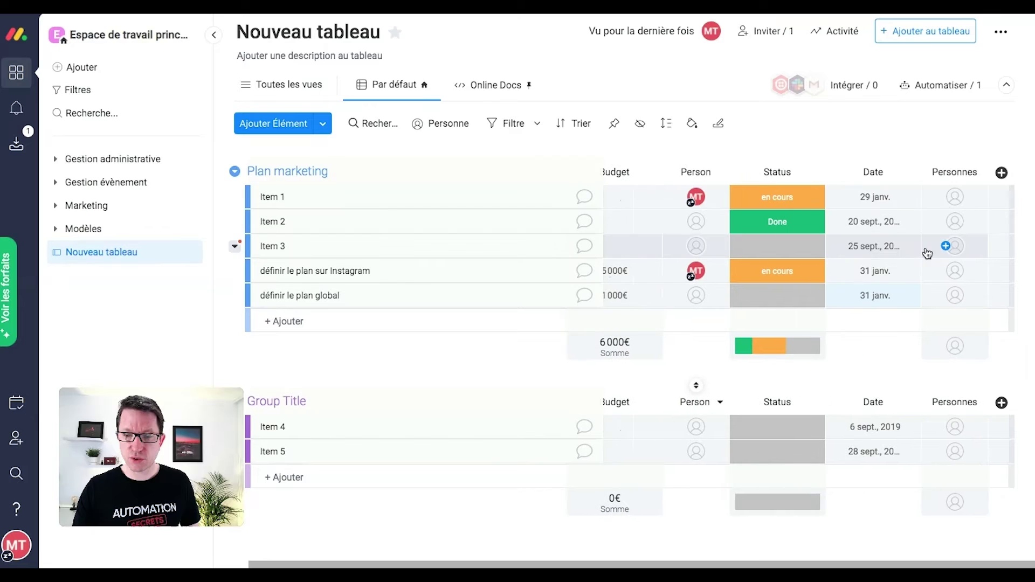
{"action": "left_click", "coordinate": [999, 175]}
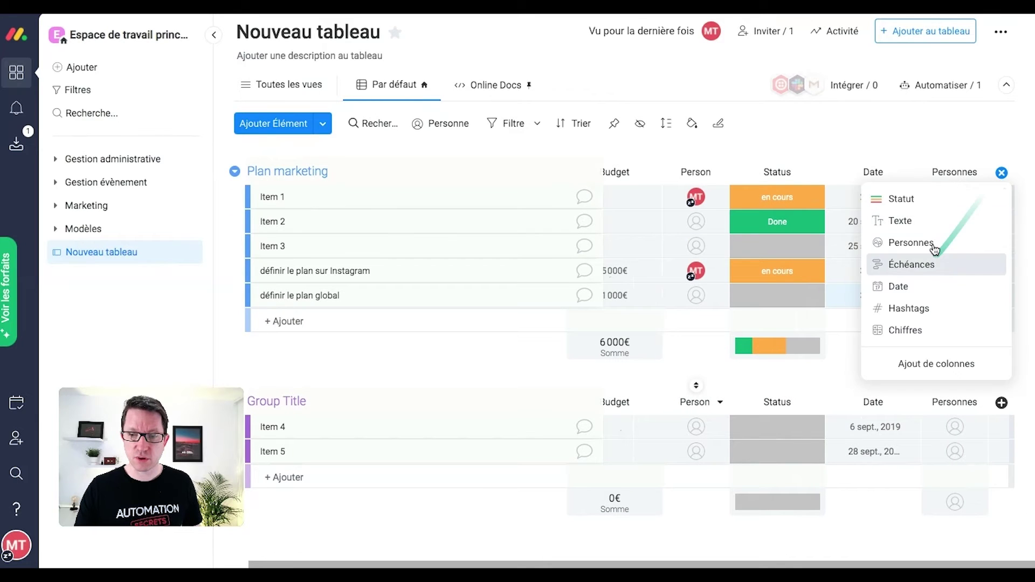
{"action": "left_click", "coordinate": [930, 220]}
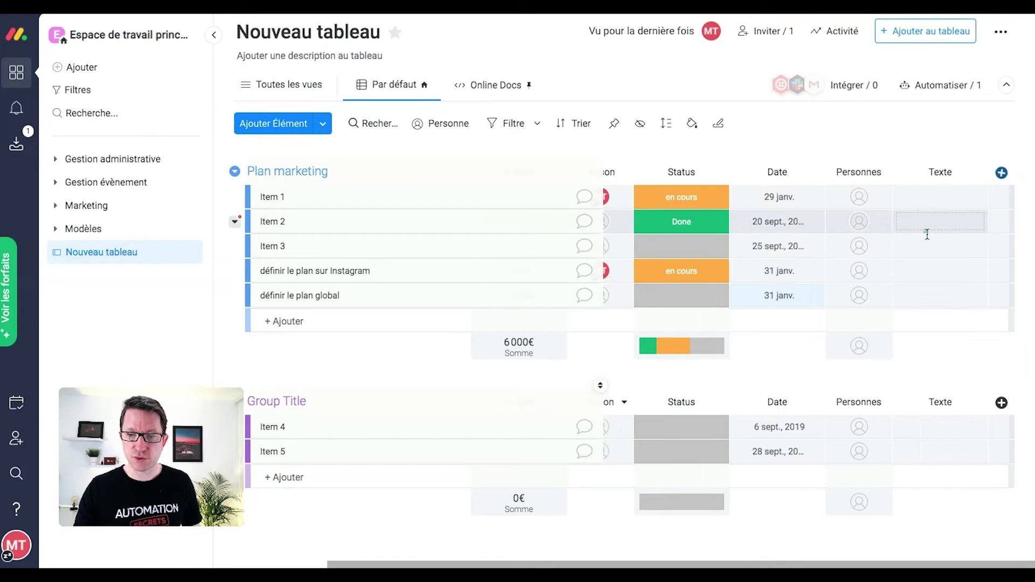
{"action": "left_click", "coordinate": [927, 198]}
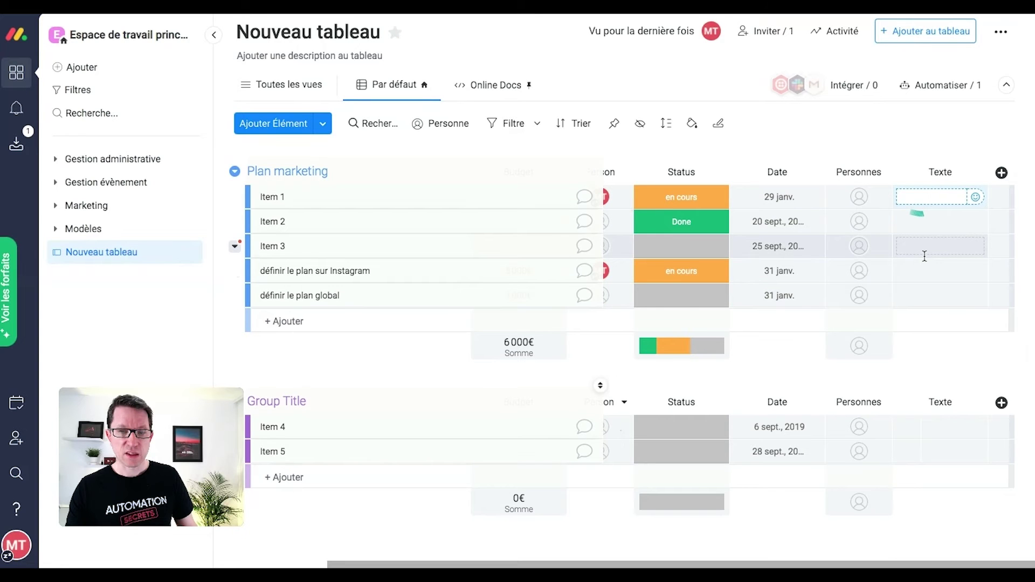
Step: Browse the full collection of column types available for the board, then close it without adding one
{"action": "left_click", "coordinate": [1001, 172]}
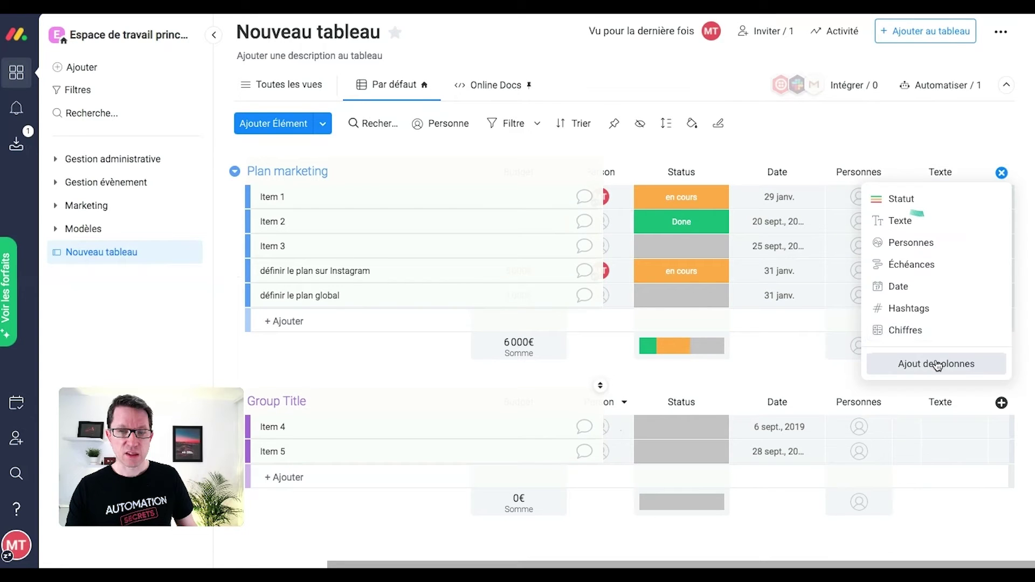
{"action": "left_click", "coordinate": [937, 364]}
{"action": "scroll", "coordinate": [566, 423], "scroll_direction": "down", "scroll_amount": 10}
{"action": "scroll", "coordinate": [567, 423], "scroll_direction": "down", "scroll_amount": 10}
{"action": "scroll", "coordinate": [564, 419], "scroll_direction": "up", "scroll_amount": 3}
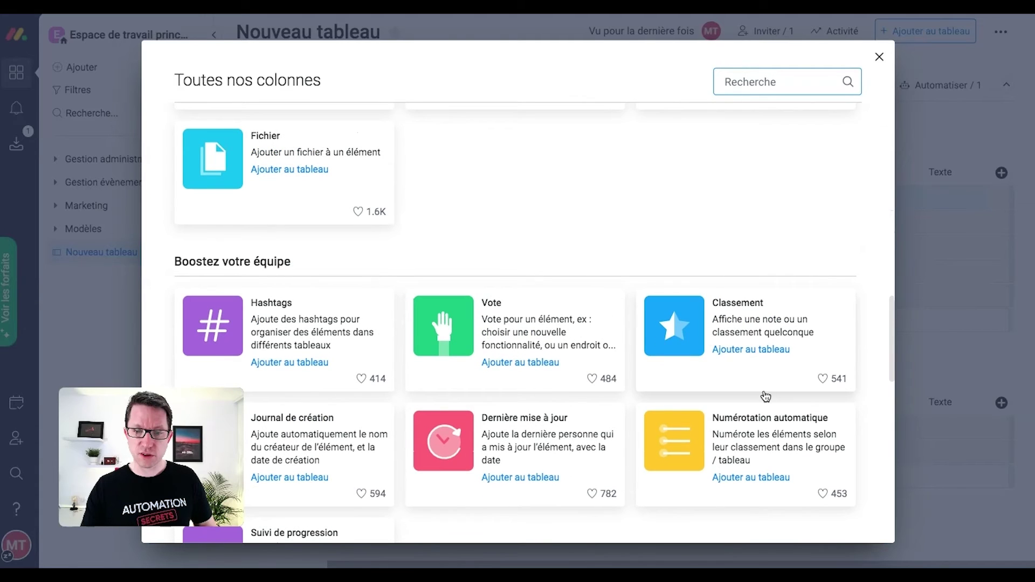
{"action": "scroll", "coordinate": [766, 396], "scroll_direction": "up", "scroll_amount": 6}
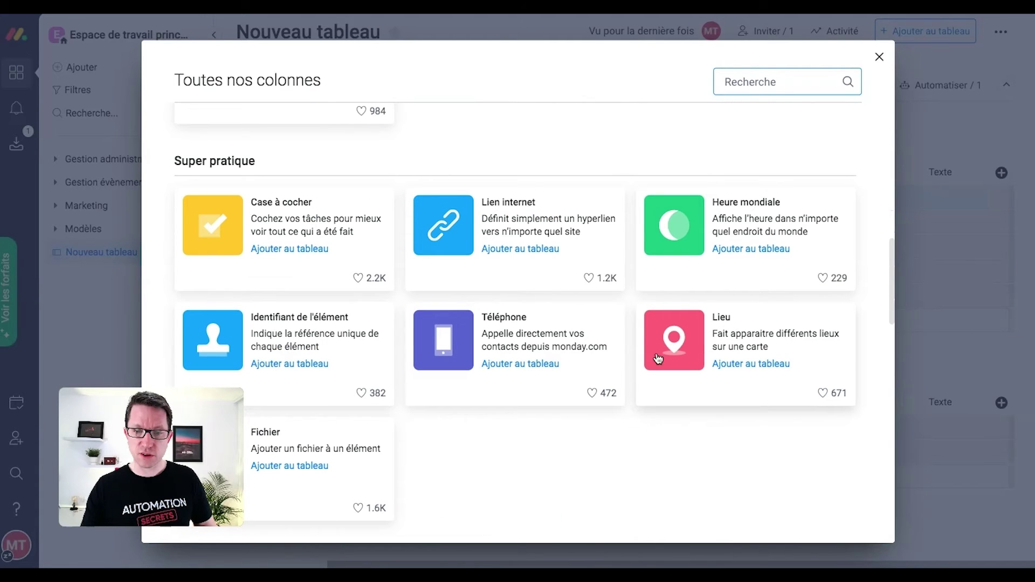
{"action": "left_click", "coordinate": [878, 57]}
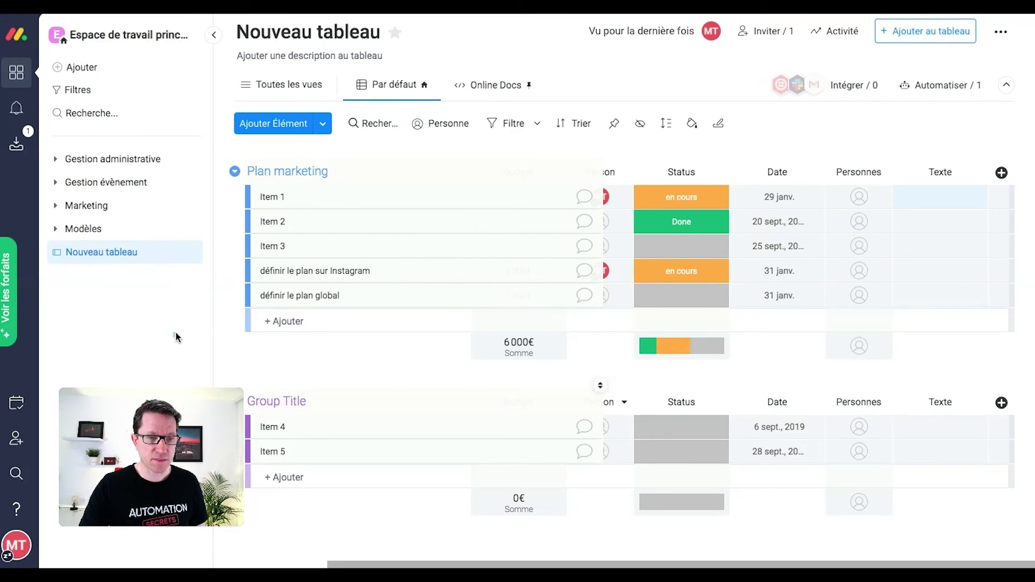
{"action": "left_click_drag", "start_coordinate": [137, 394], "coordinate": [150, 425]}
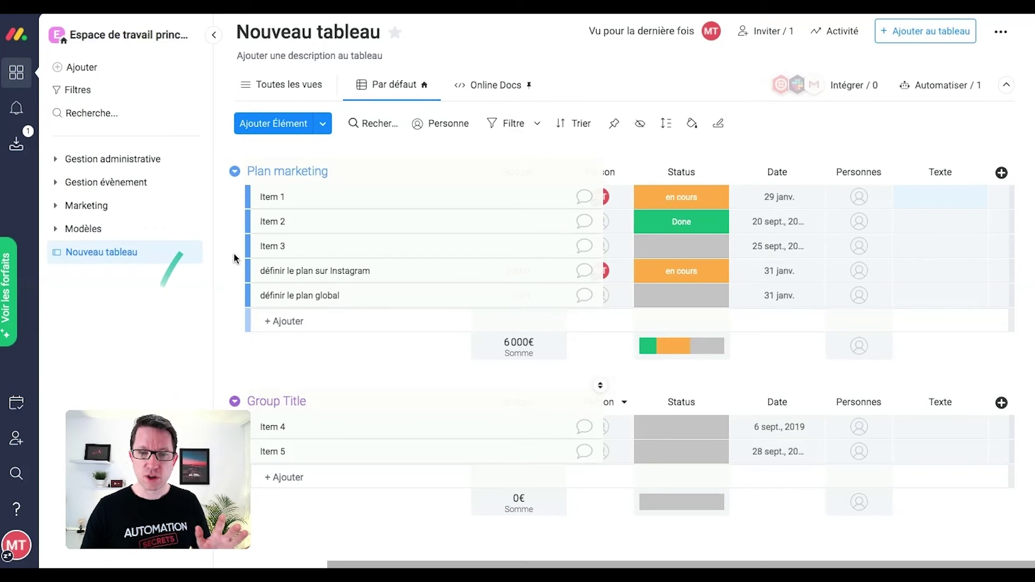
Step: Create a pink status label named "Fonction" and apply it to Item 1 in the Plan marketing group
{"action": "left_click", "coordinate": [684, 202]}
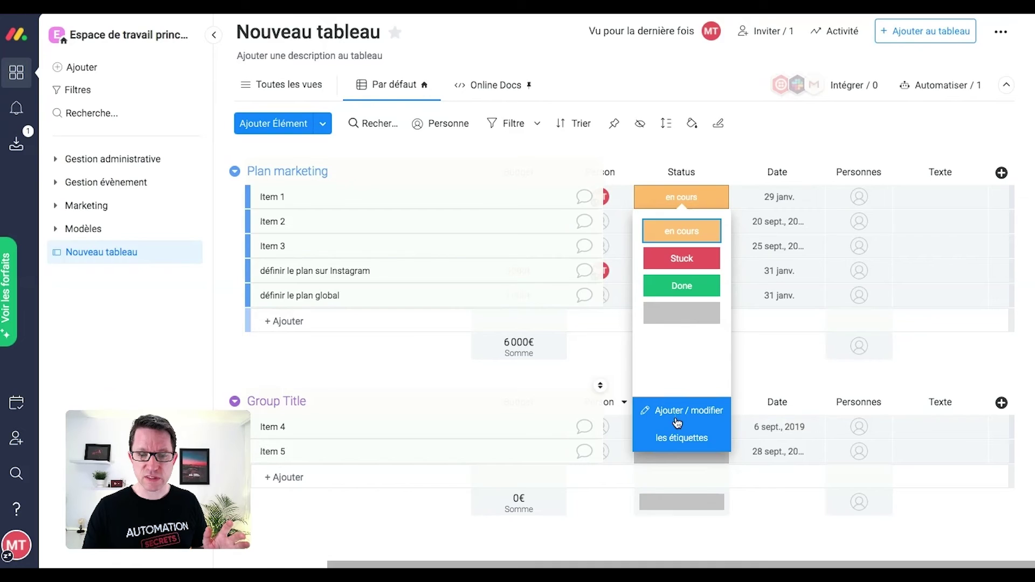
{"action": "left_click", "coordinate": [678, 423]}
{"action": "left_click", "coordinate": [652, 362]}
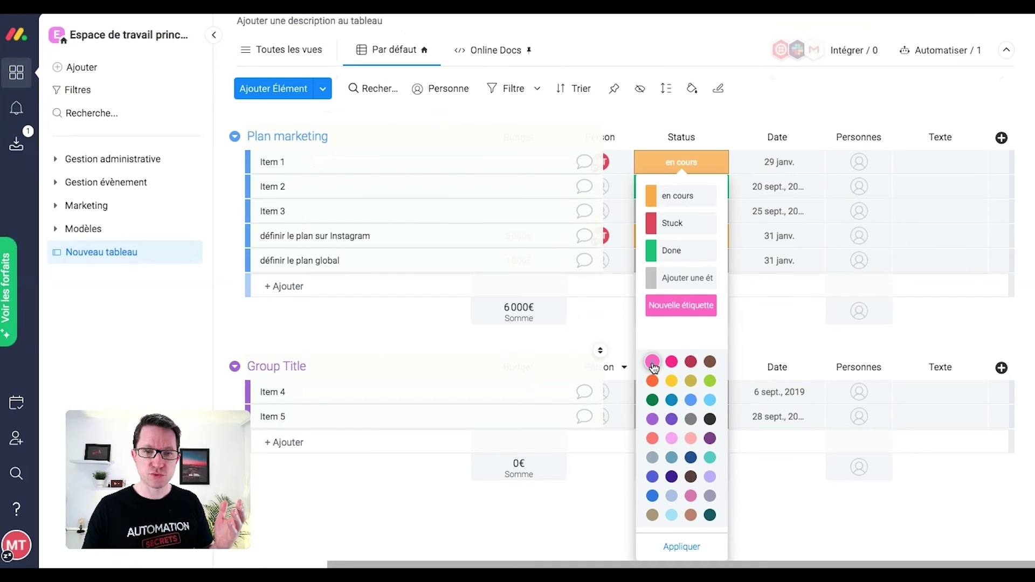
{"action": "left_click", "coordinate": [652, 363]}
{"action": "left_click", "coordinate": [667, 305]}
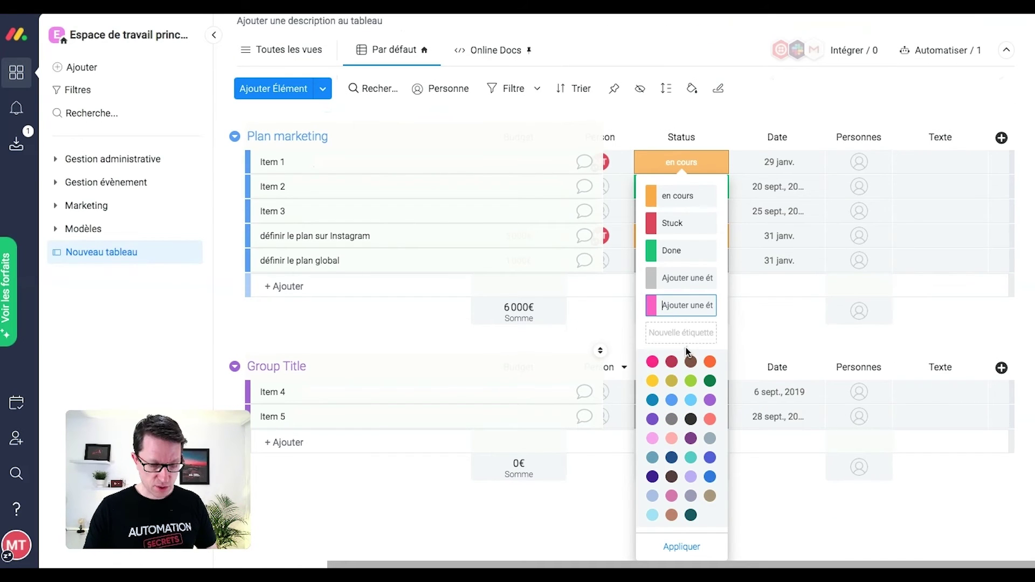
{"action": "type", "text": "Fonction"}
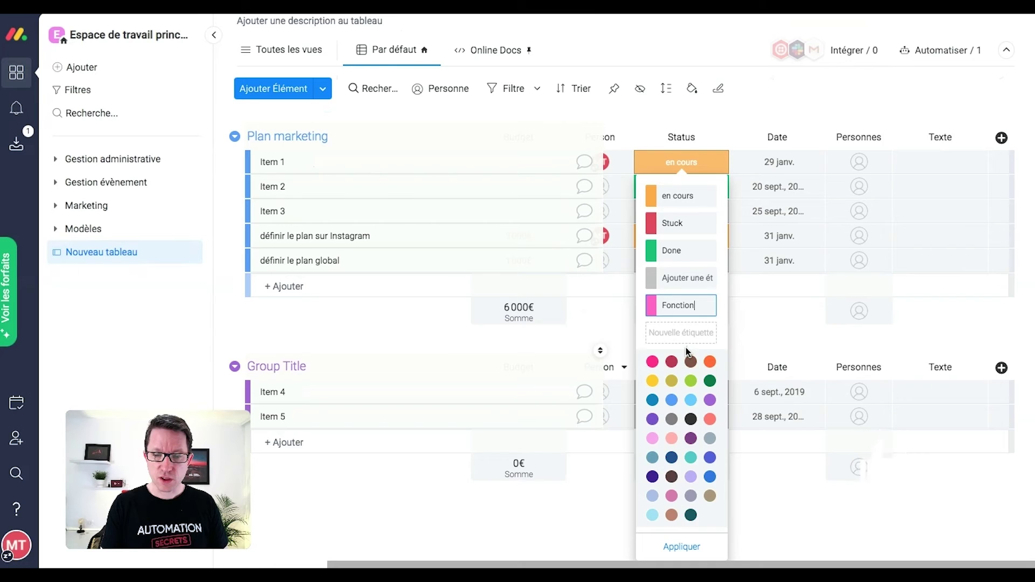
{"action": "key", "text": "Return"}
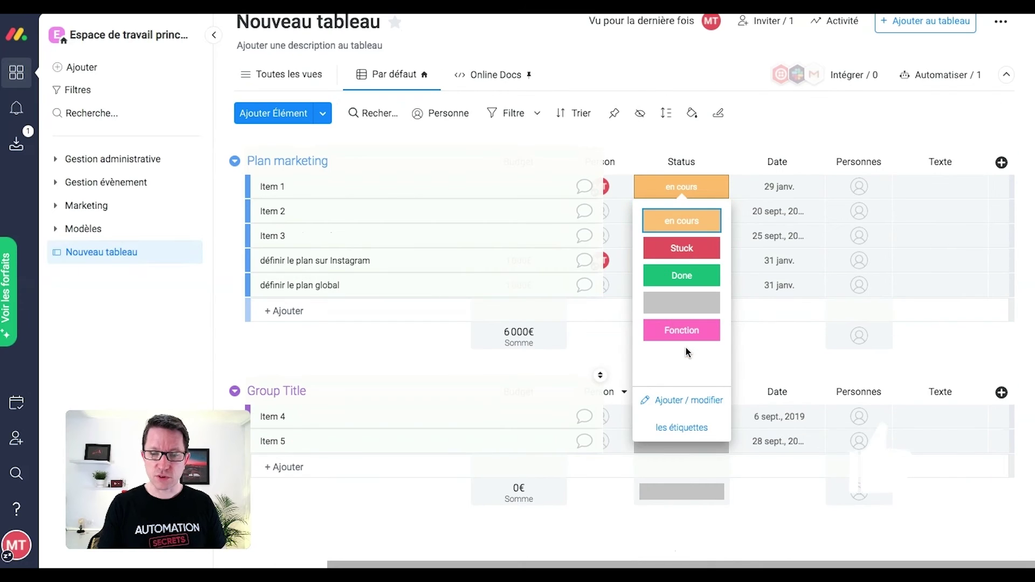
{"action": "left_click", "coordinate": [715, 329]}
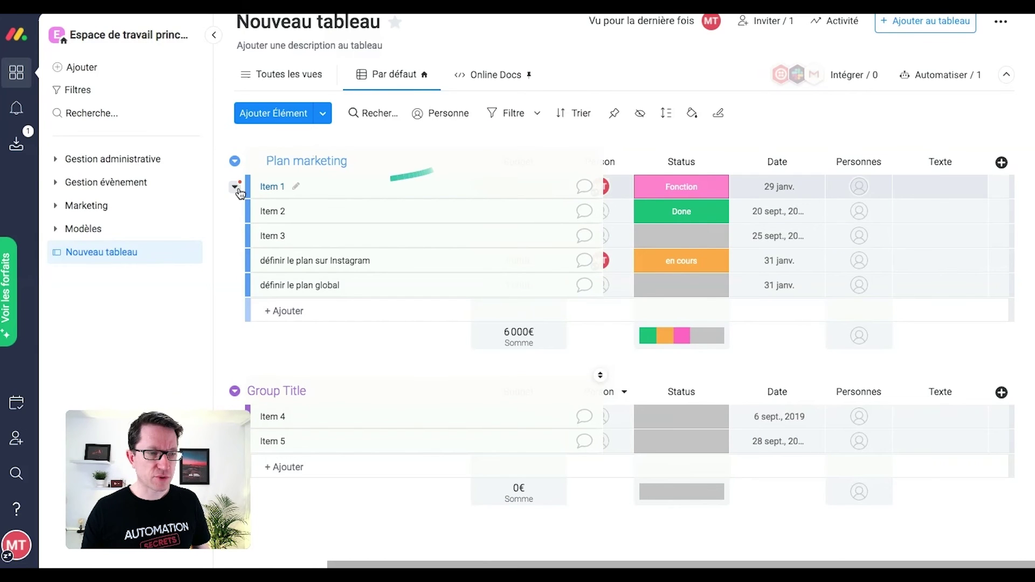
Step: Open the "Projet filtrage" board in the Gestion administrative folder and examine its groups, status columns, tags and progress
{"action": "left_click", "coordinate": [56, 161]}
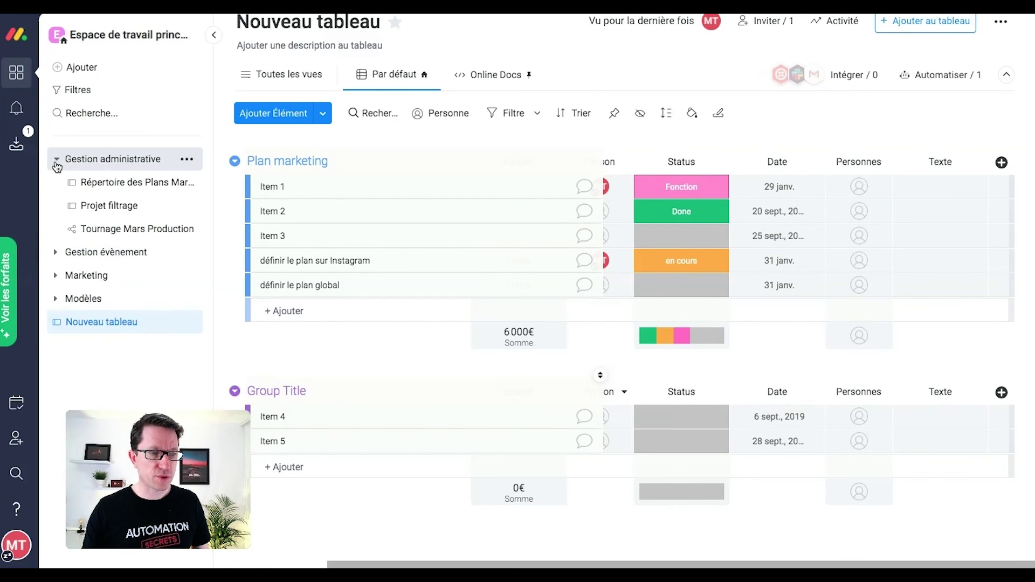
{"action": "left_click", "coordinate": [116, 206]}
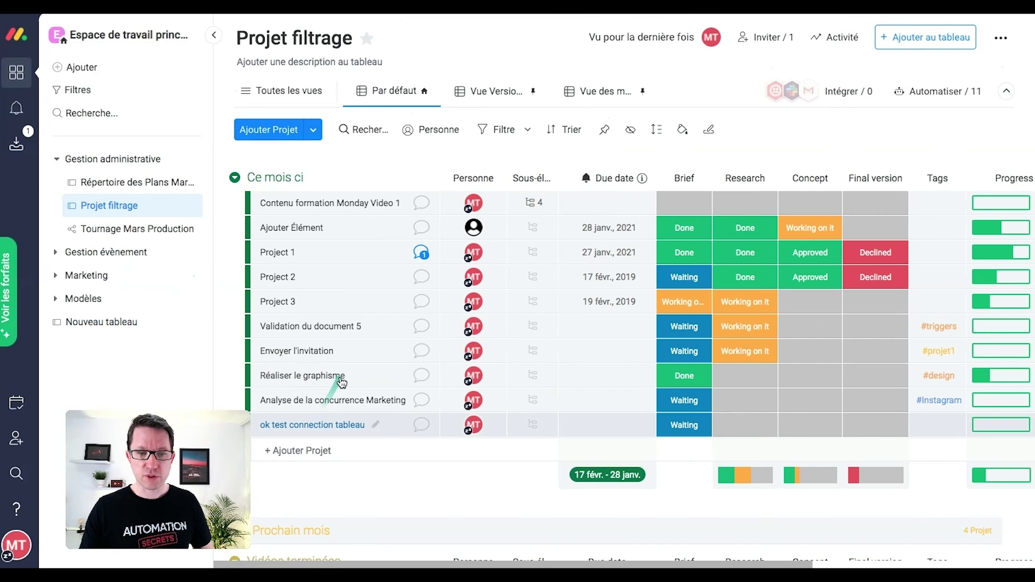
{"action": "left_click_drag", "start_coordinate": [456, 565], "coordinate": [524, 563]}
{"action": "scroll", "coordinate": [473, 482], "scroll_direction": "down", "scroll_amount": 1}
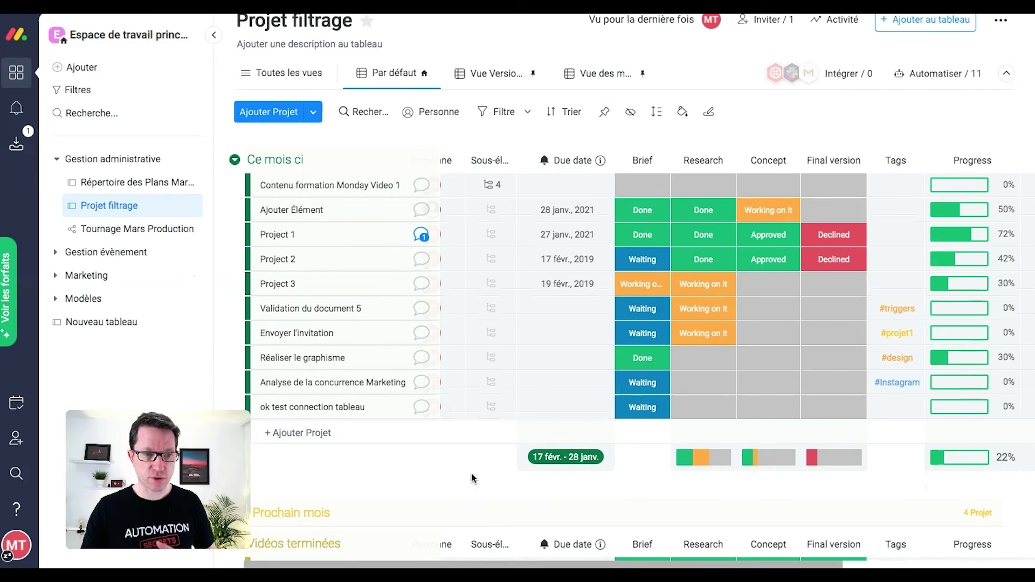
{"action": "scroll", "coordinate": [365, 431], "scroll_direction": "down", "scroll_amount": 3}
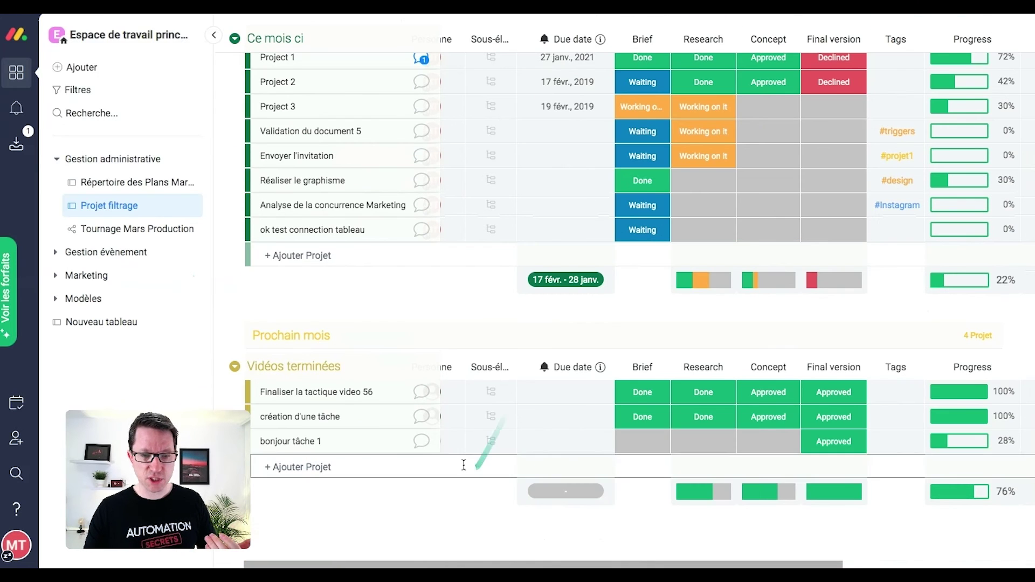
{"action": "scroll", "coordinate": [337, 457], "scroll_direction": "up", "scroll_amount": 4}
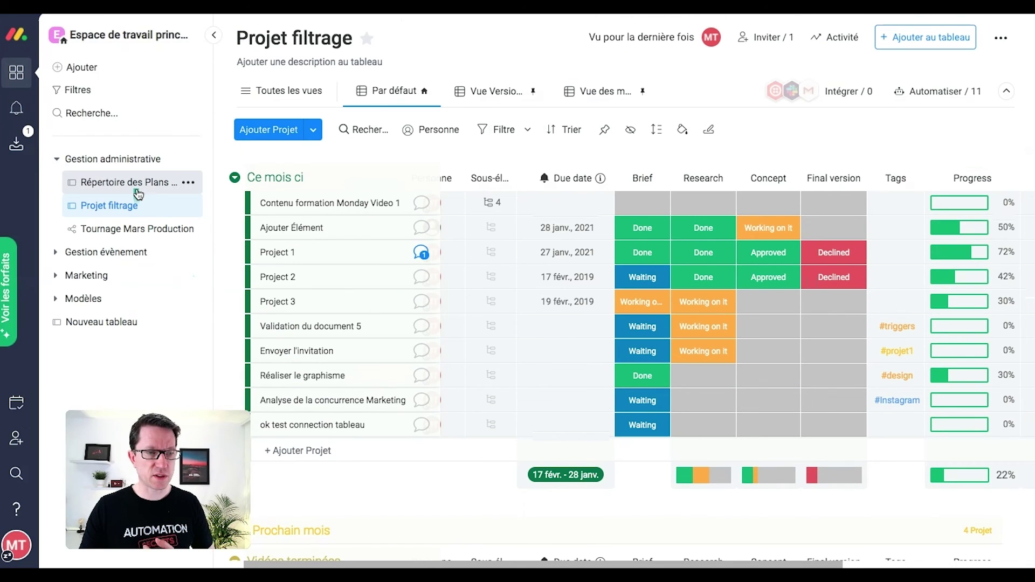